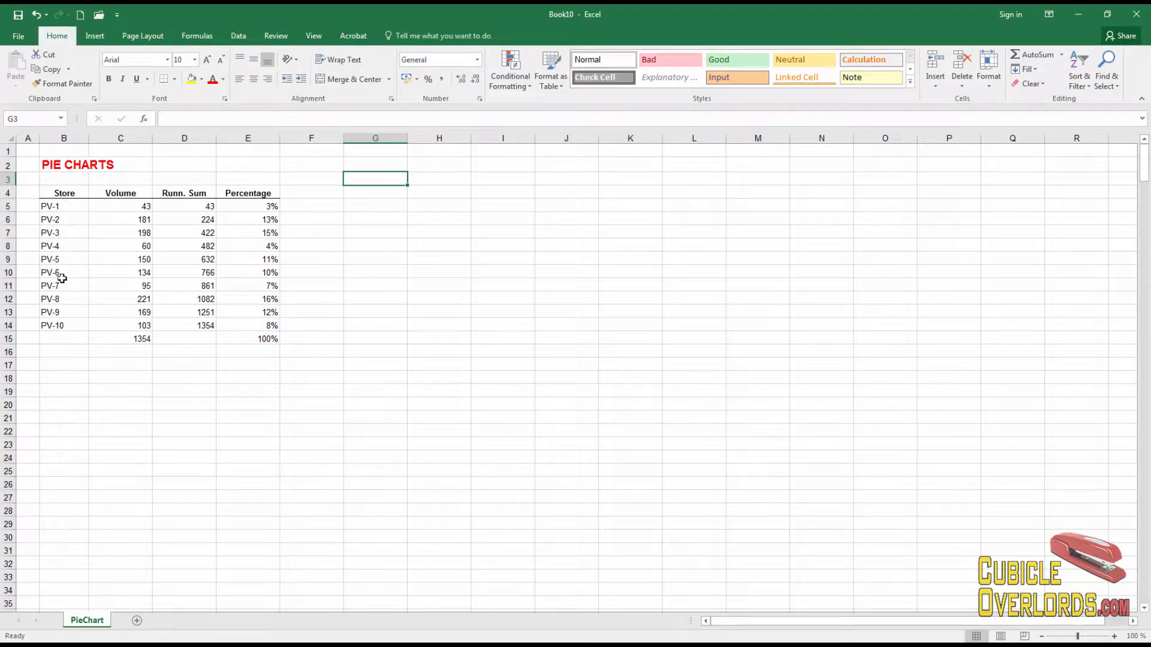
Step: Examine the Volume, Runn. Sum and Percentage columns of the store table and their formulas
drag(136, 336, 142, 322)
click(121, 324)
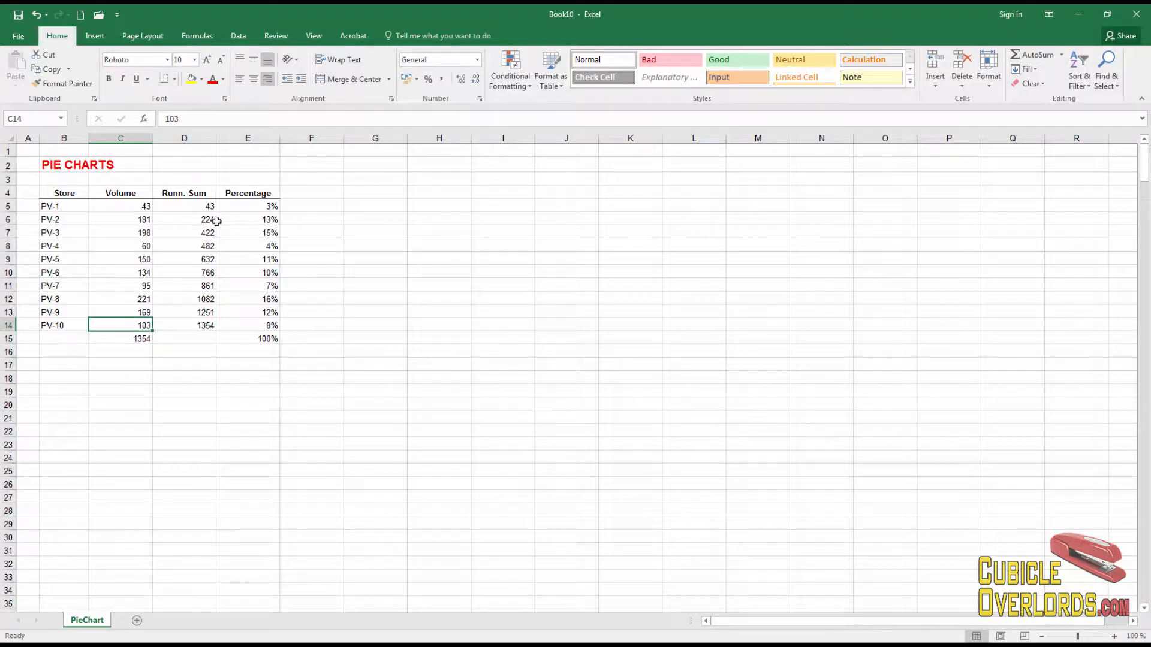
click(265, 329)
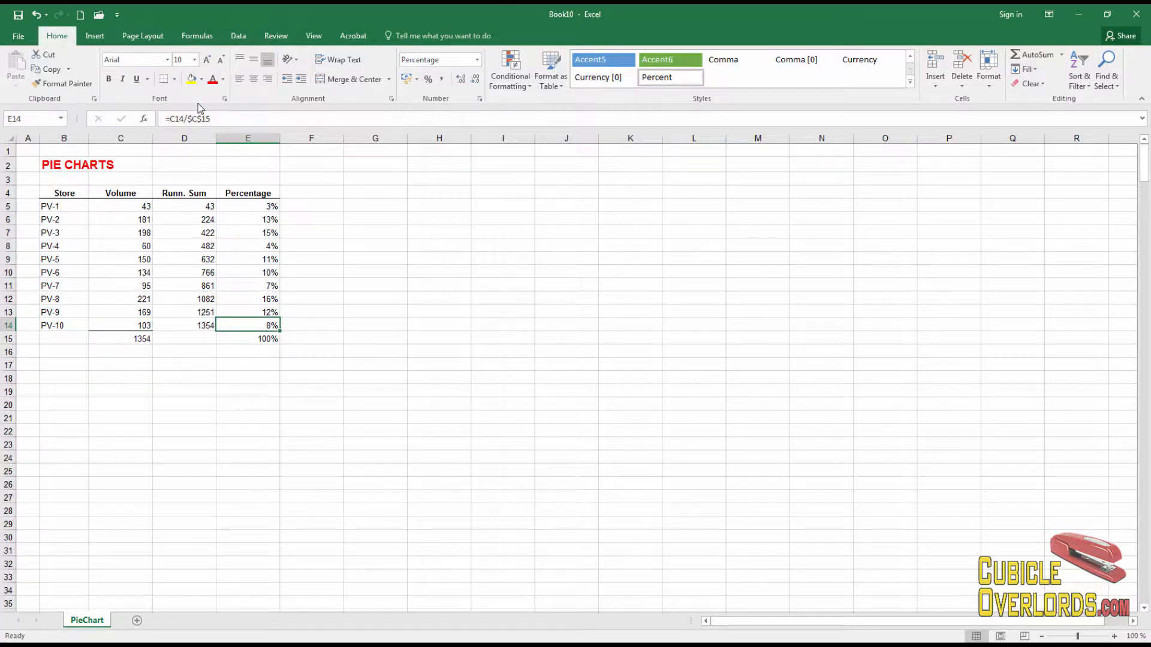
click(420, 298)
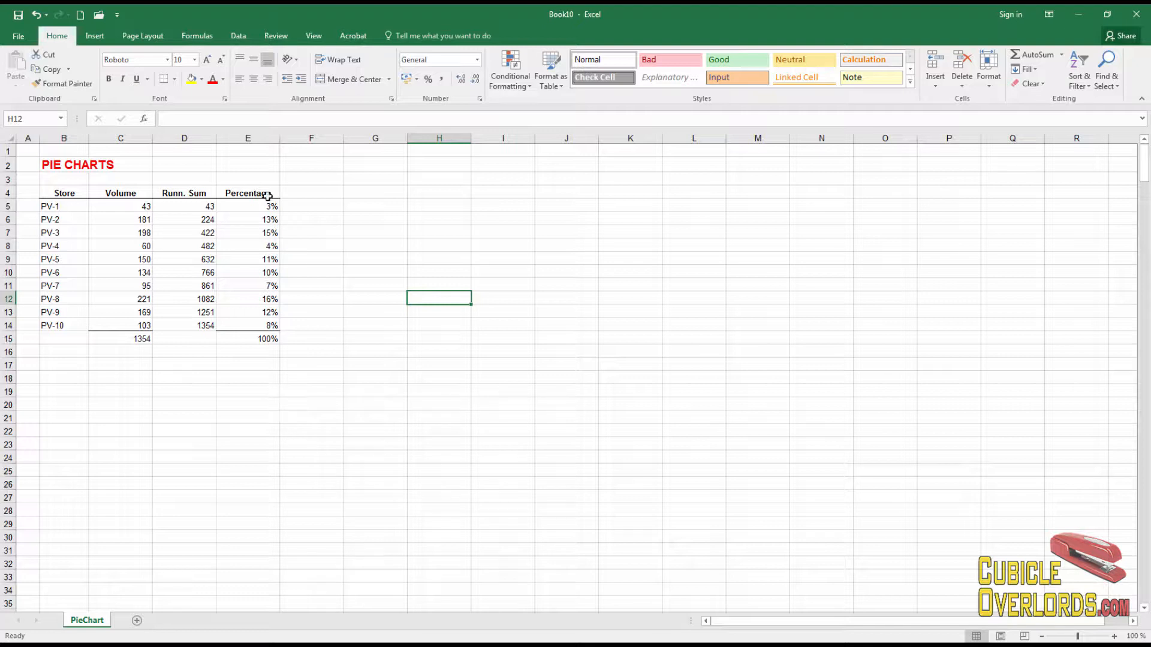
drag(265, 194, 265, 337)
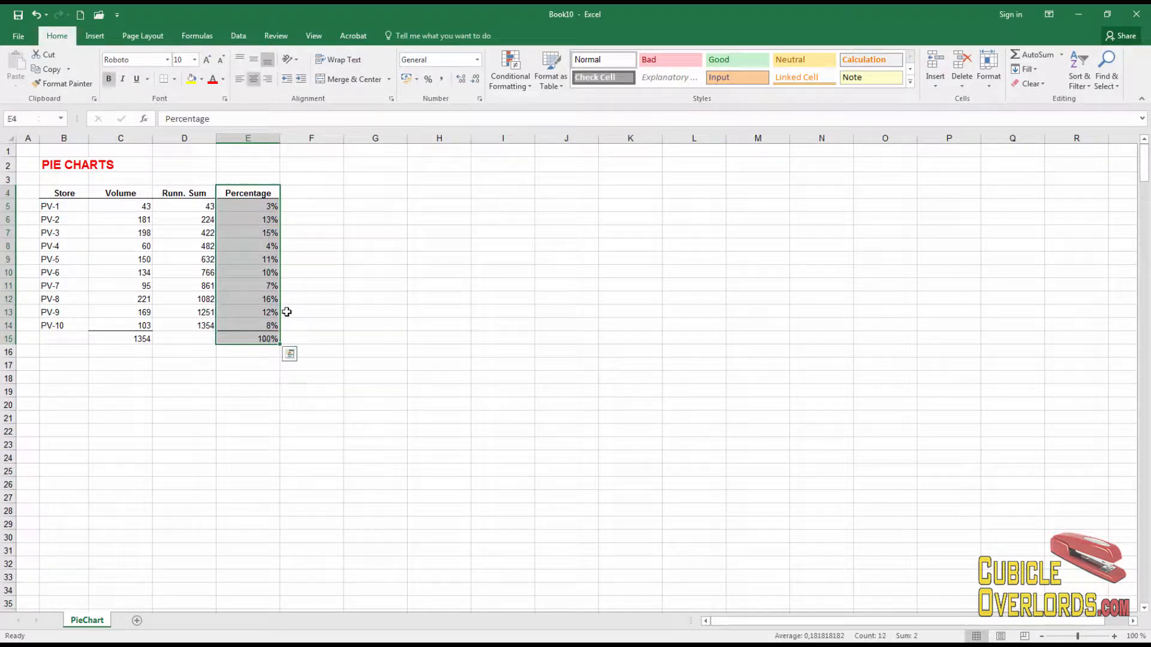
click(324, 298)
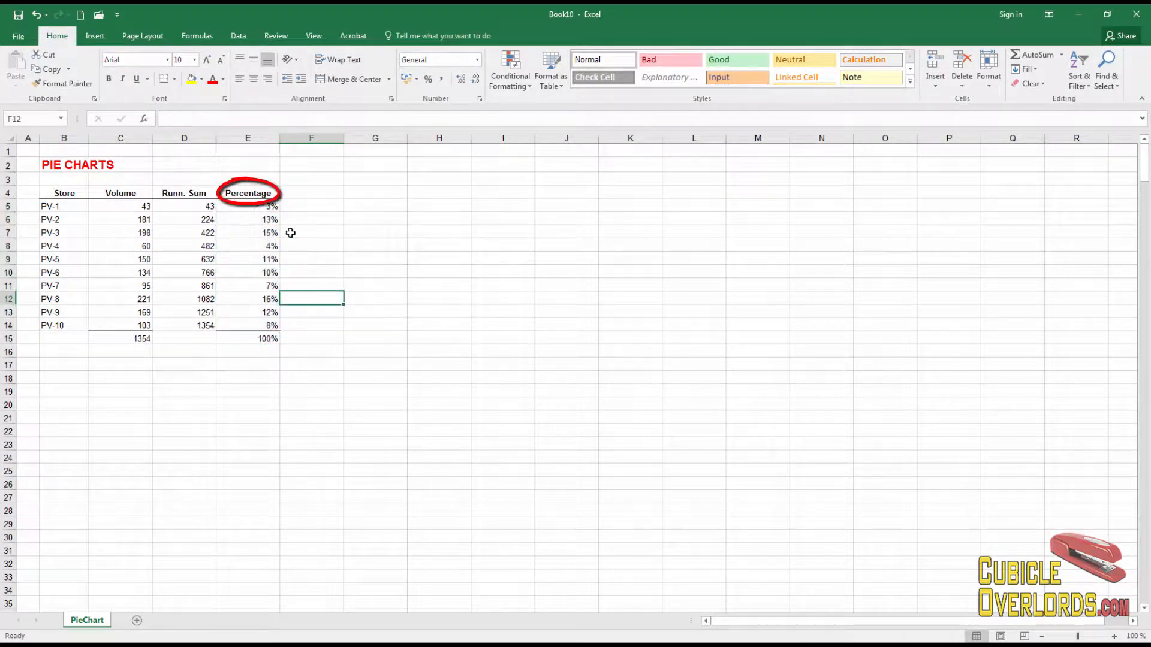
click(190, 191)
click(198, 311)
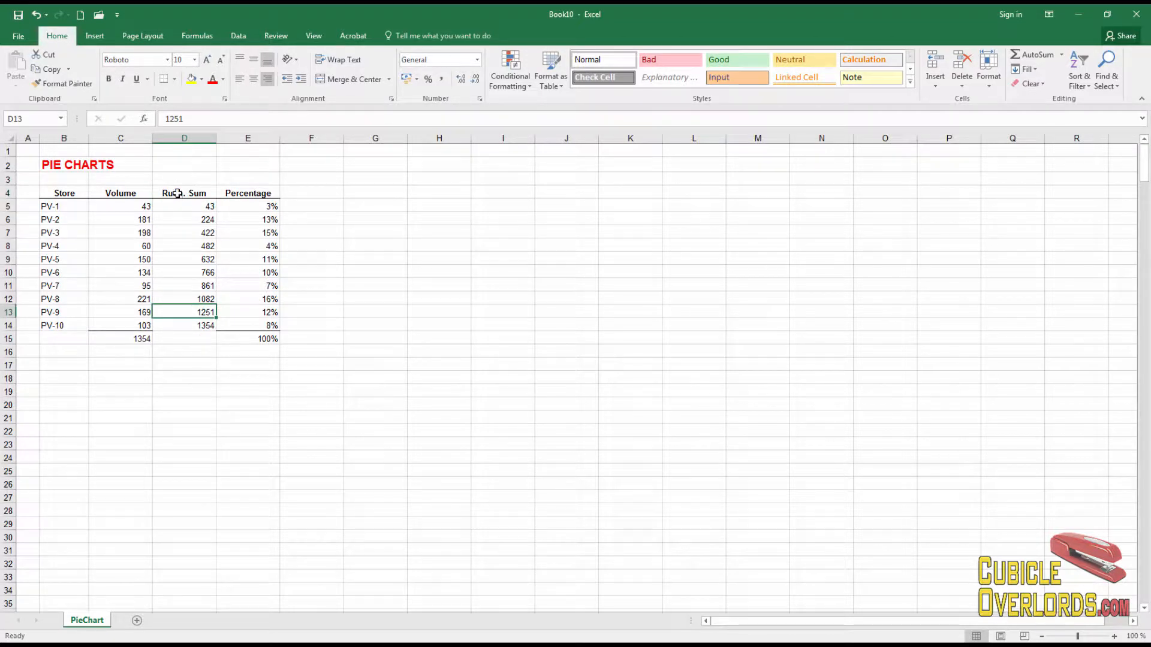
Step: Clear the Runn. Sum and Percentage columns (D4:E15) from the table
drag(181, 185, 267, 341)
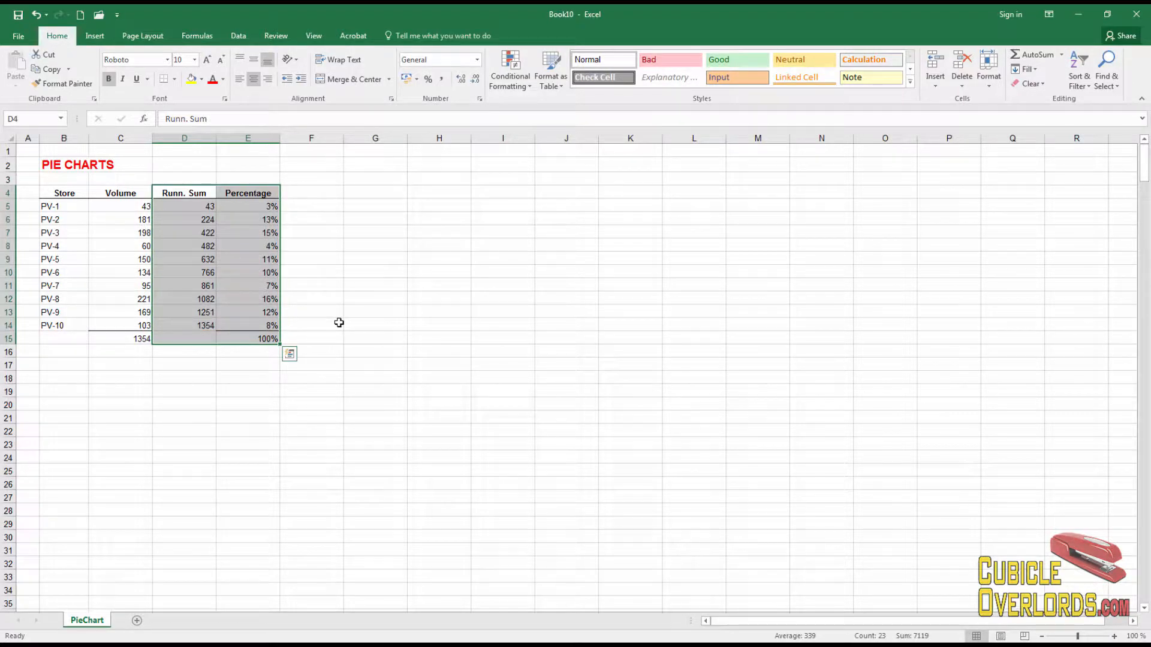
key(Delete)
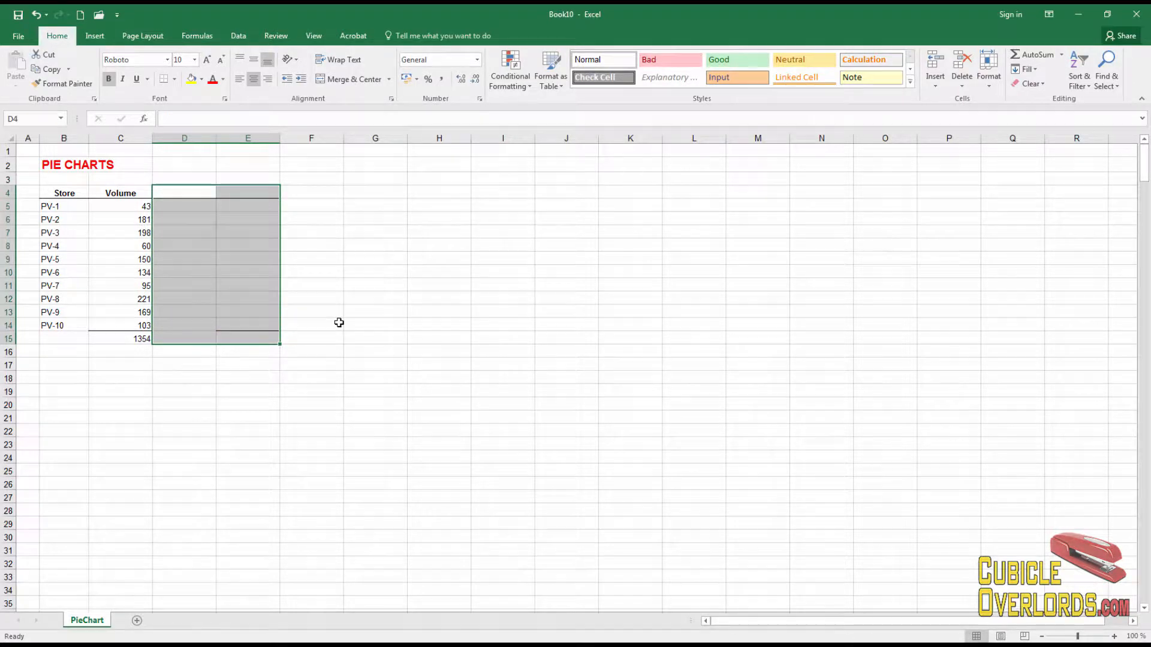
click(339, 323)
Step: Remove all borders from the cleared range D4:E15
drag(199, 196, 264, 339)
click(175, 80)
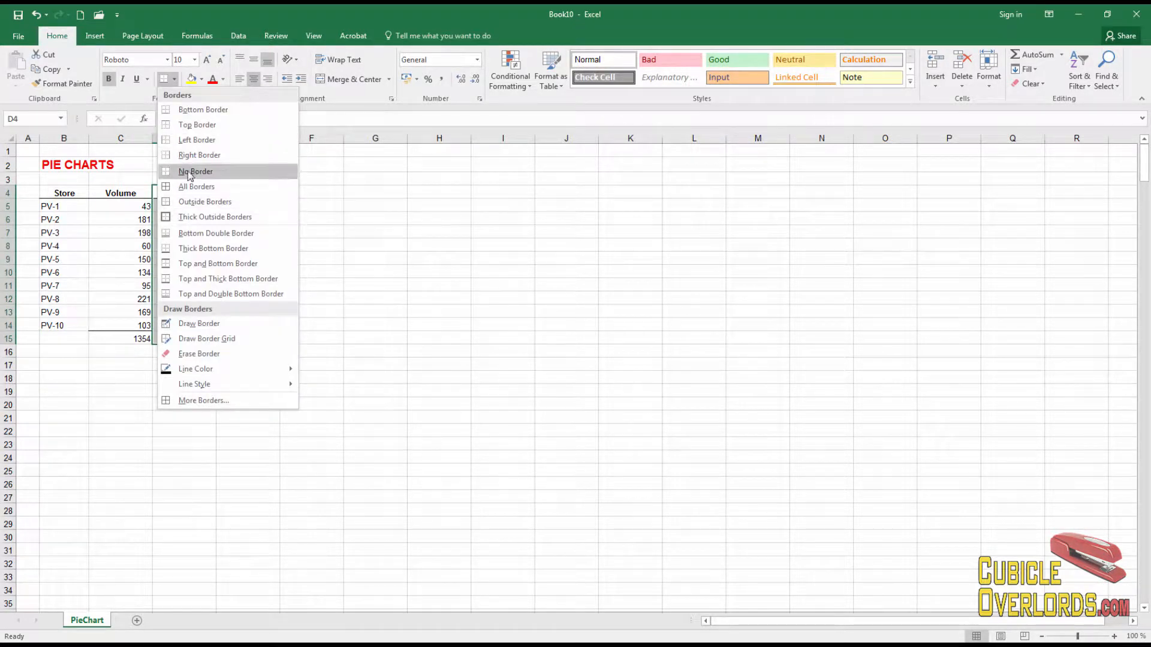
click(224, 171)
click(371, 220)
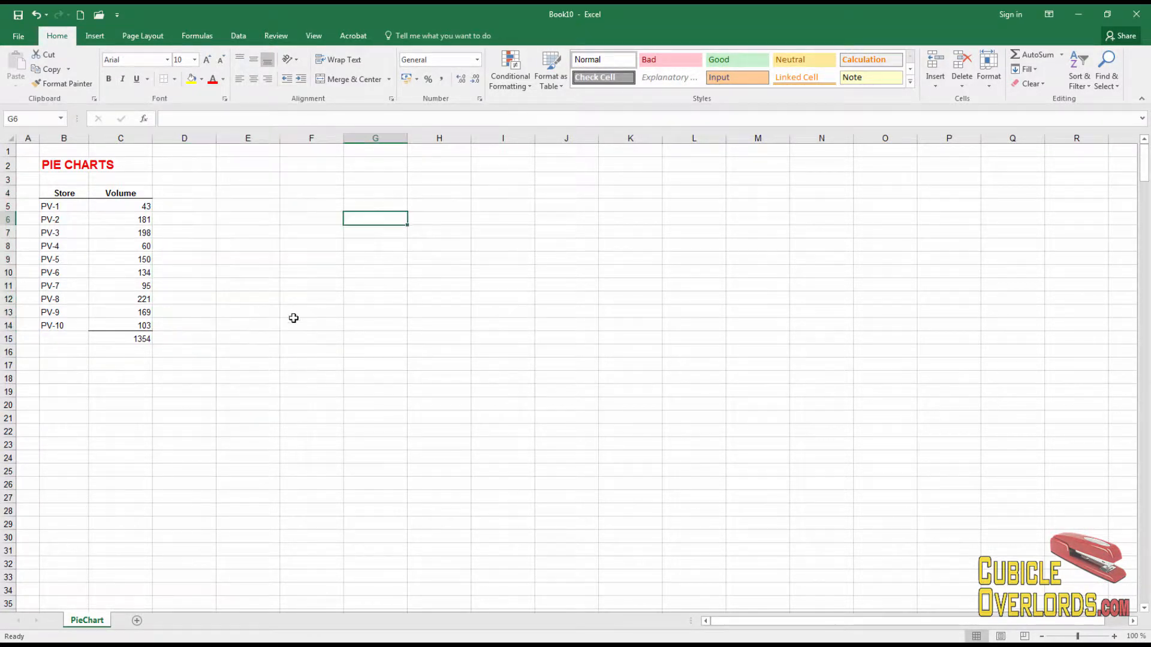
Step: Insert a 2-D Pie chart from the Store and Volume data in B4:C14
drag(251, 334, 248, 327)
click(134, 219)
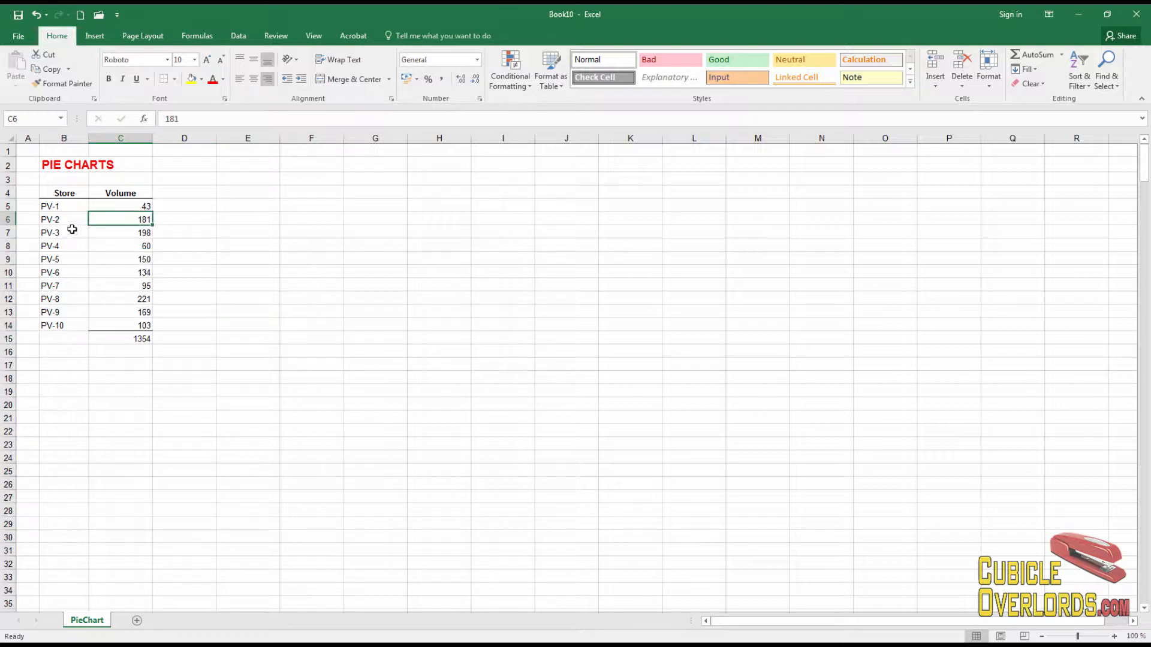
click(66, 190)
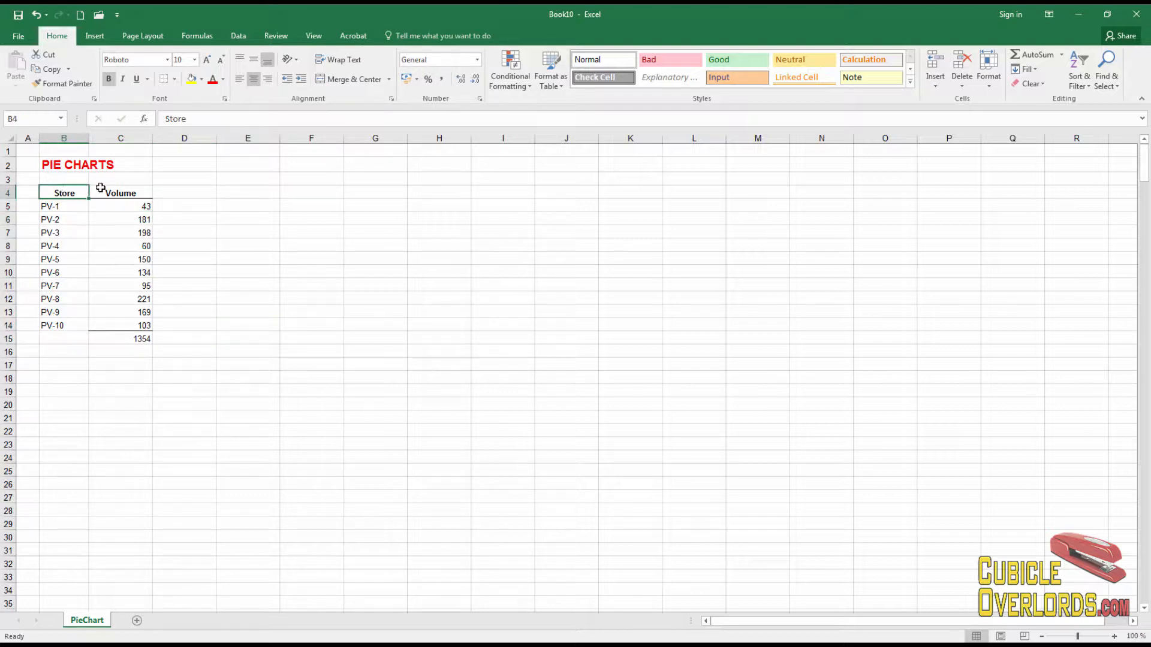
shift+click(101, 187)
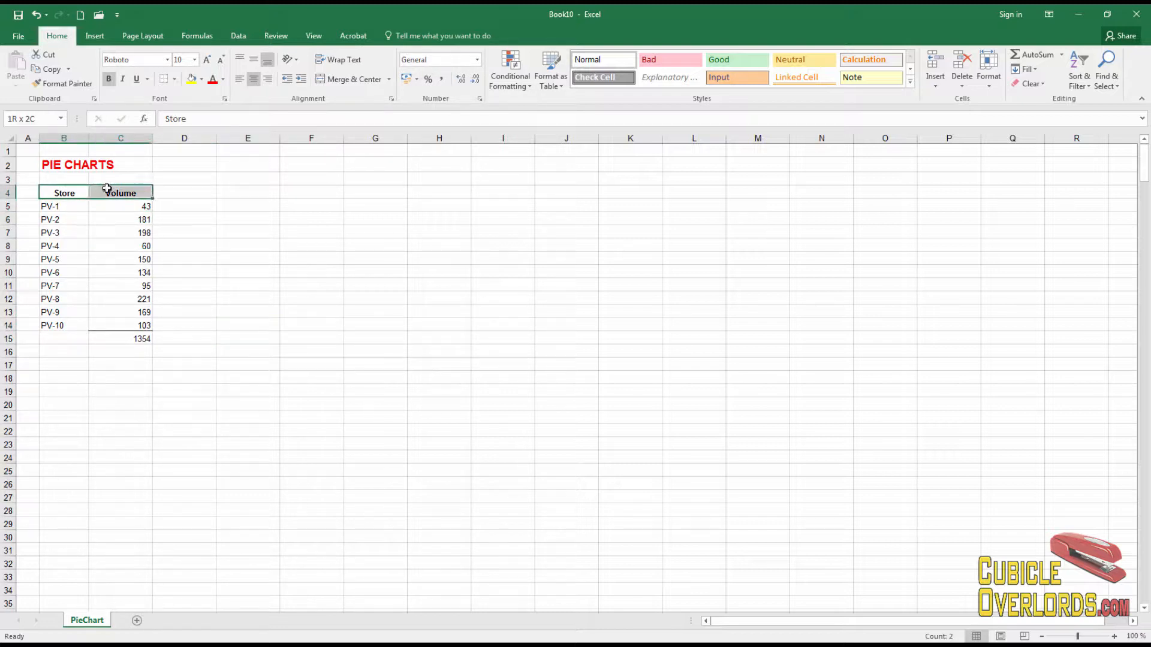
click(97, 254)
drag(69, 191, 147, 326)
click(64, 193)
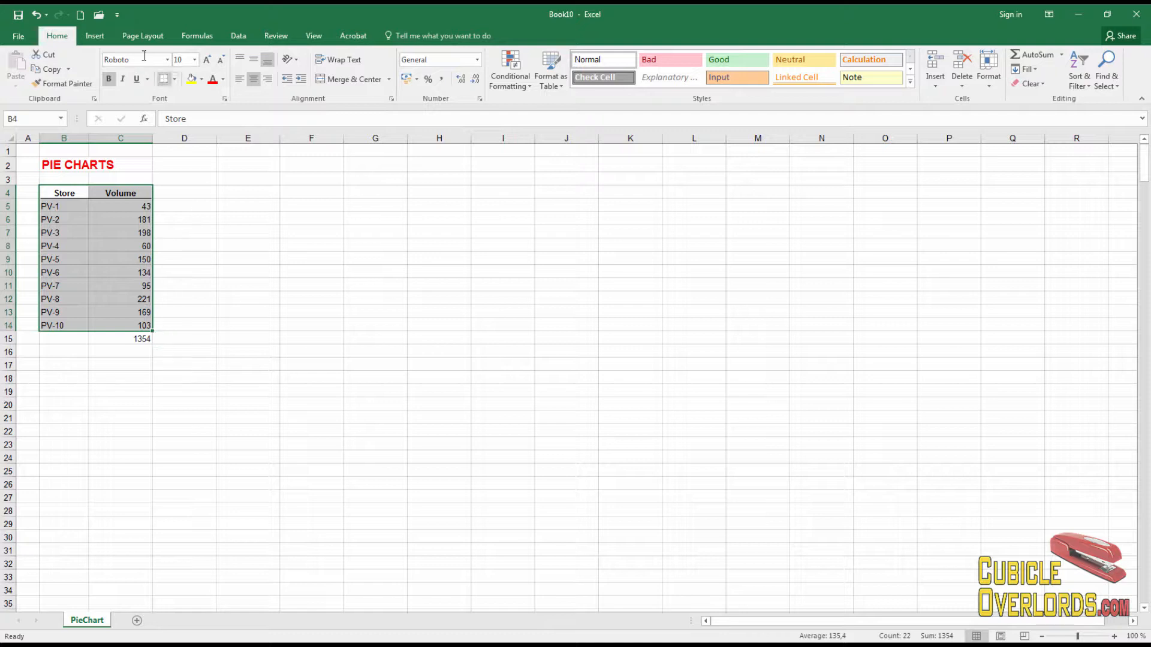
click(98, 37)
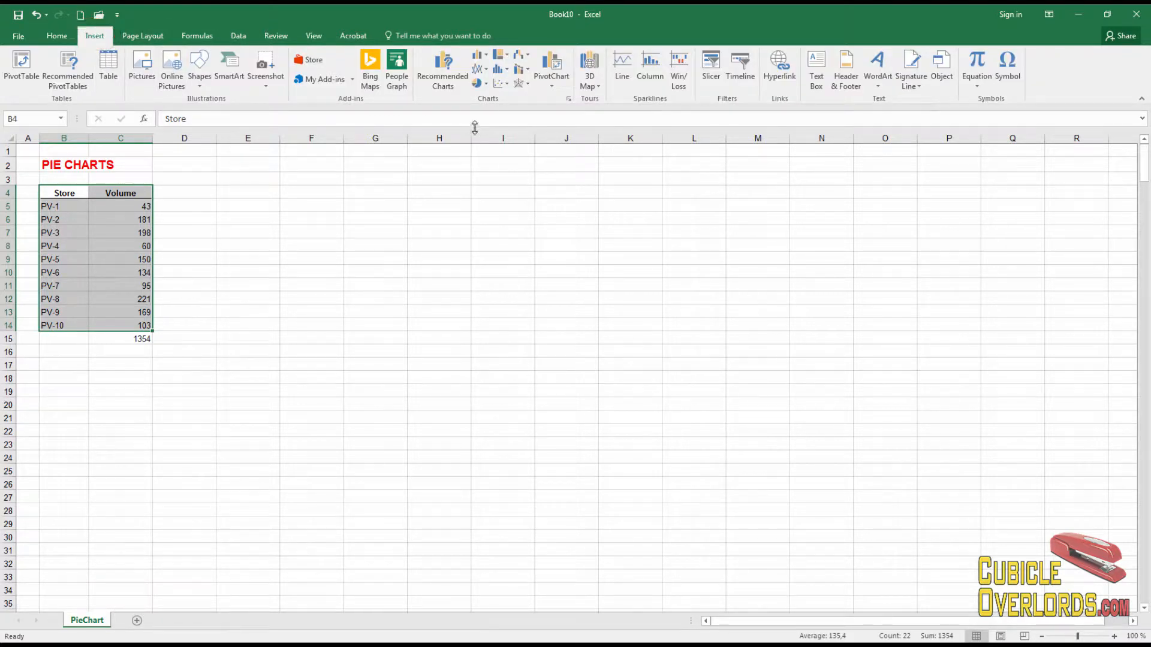
click(477, 86)
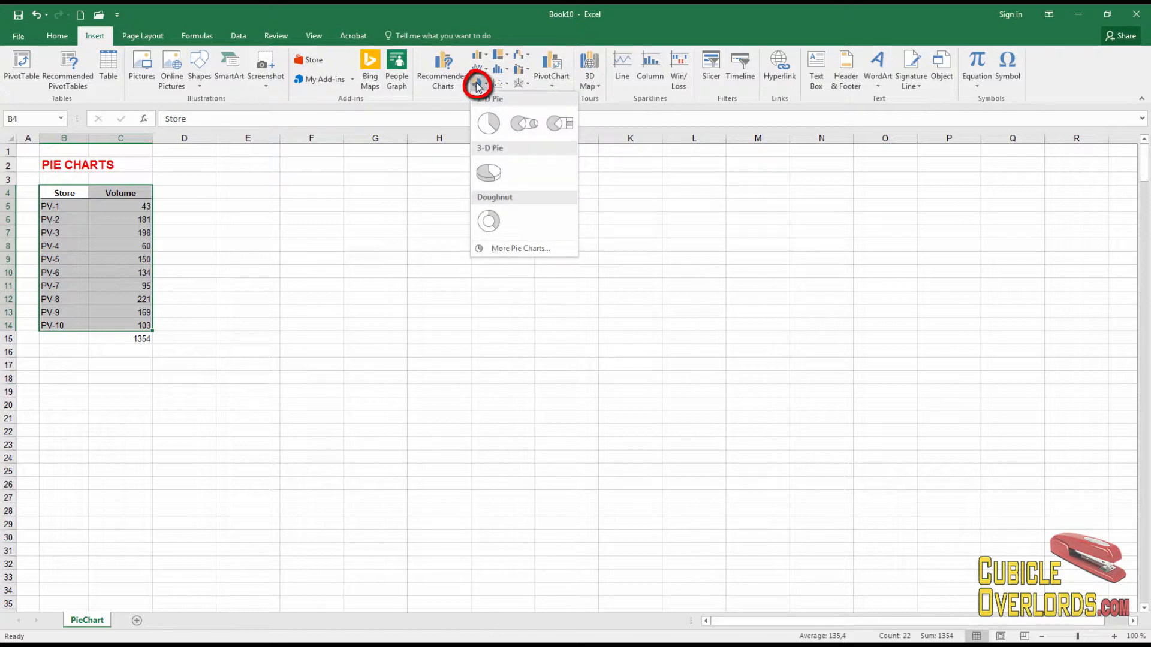
click(489, 127)
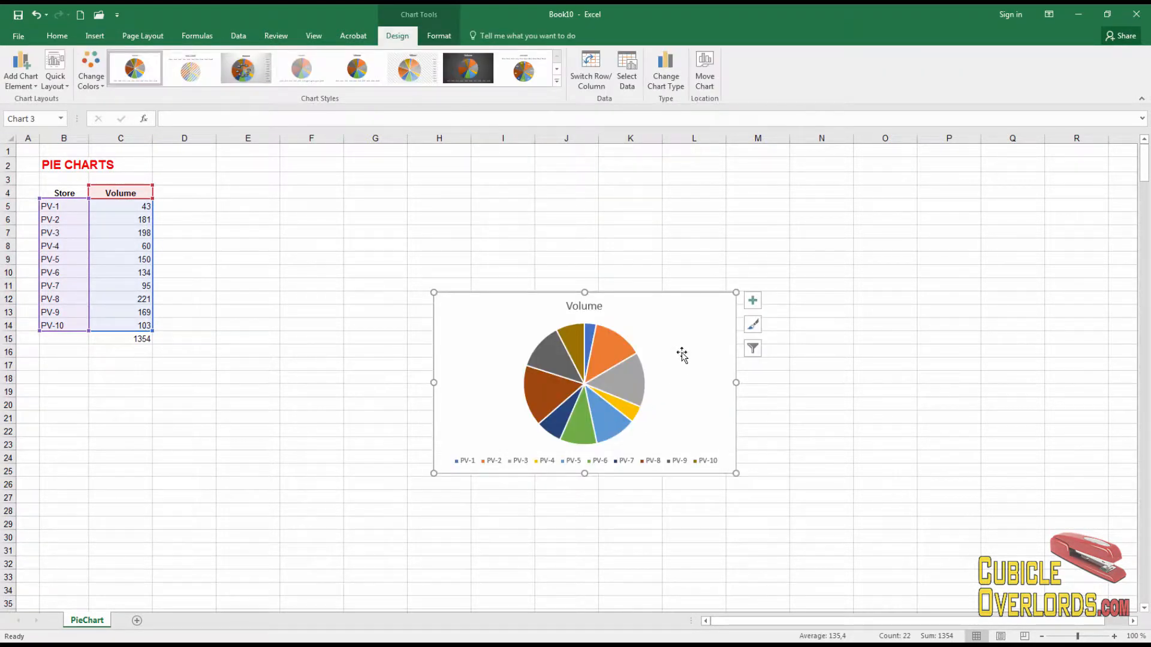
Step: Move the pie chart beside the table and enlarge it to span about columns F–O and rows 2–29
drag(662, 339, 552, 216)
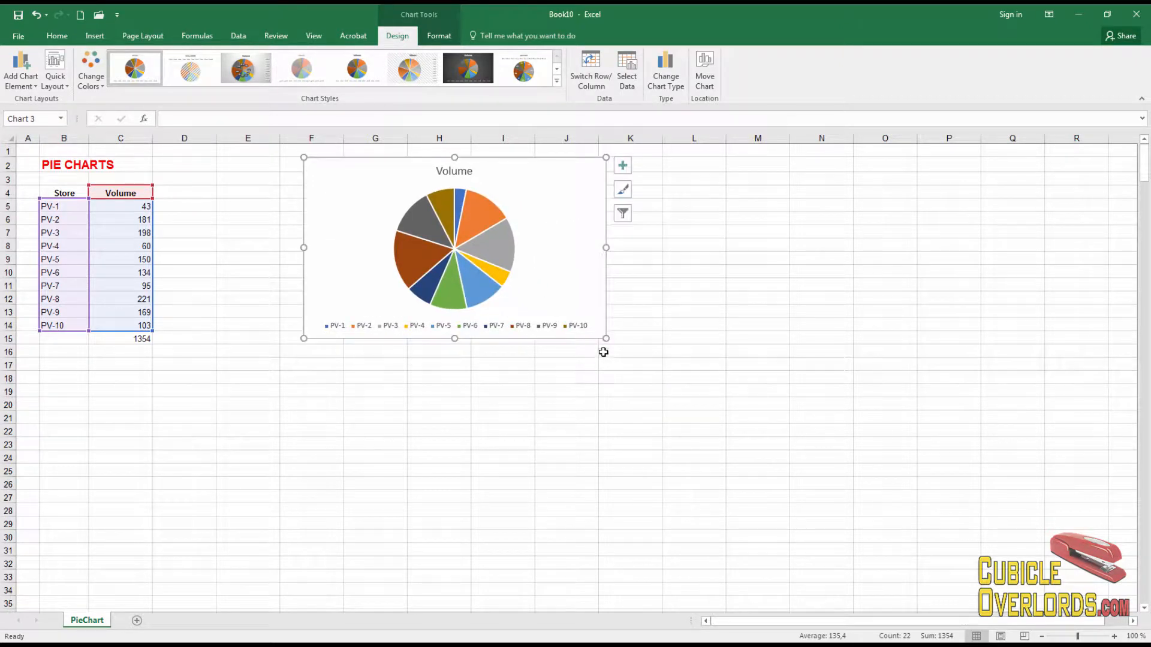
drag(606, 339, 878, 525)
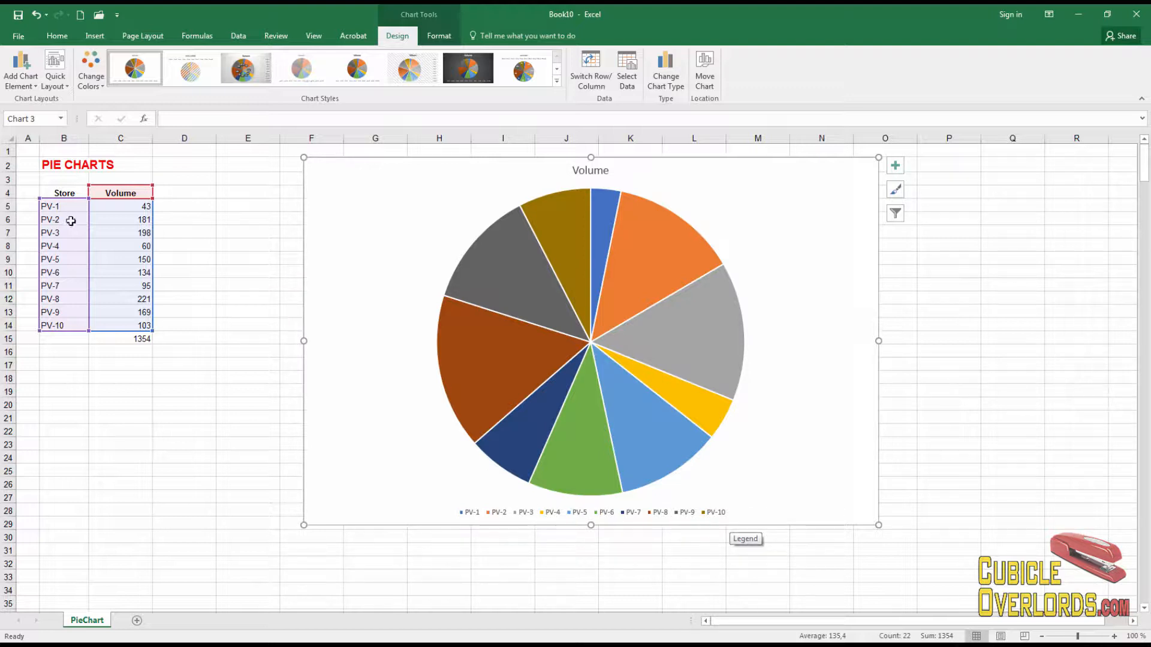
Step: Add data labels to the pie chart positioned at Outside End
click(160, 376)
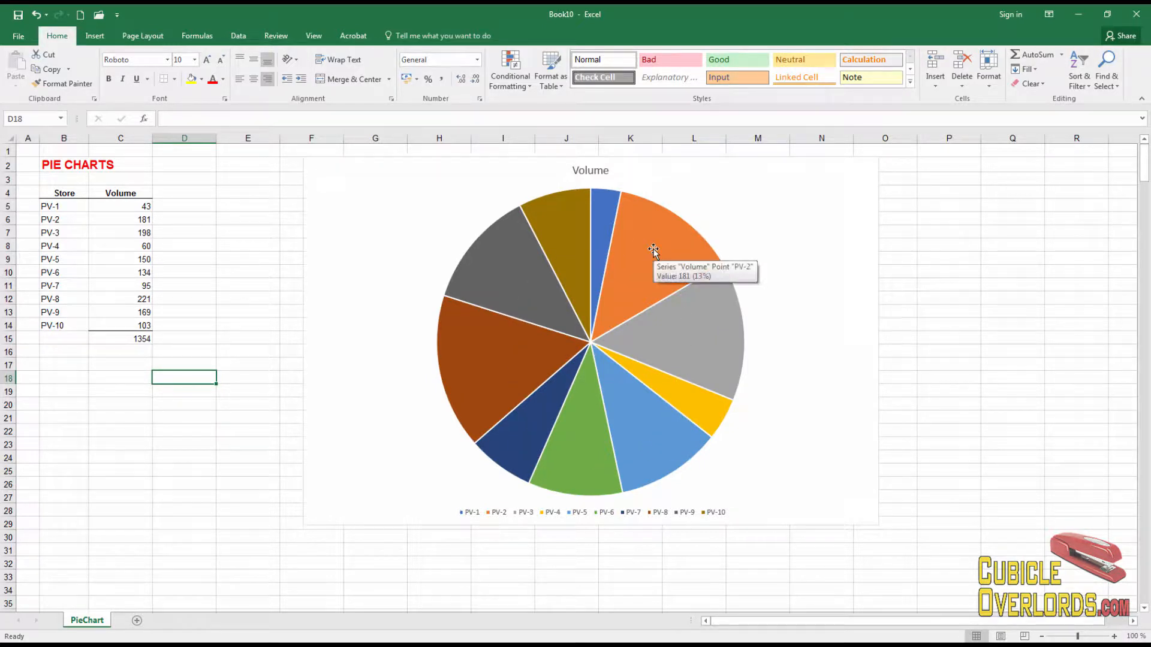
click(369, 248)
right_click(369, 247)
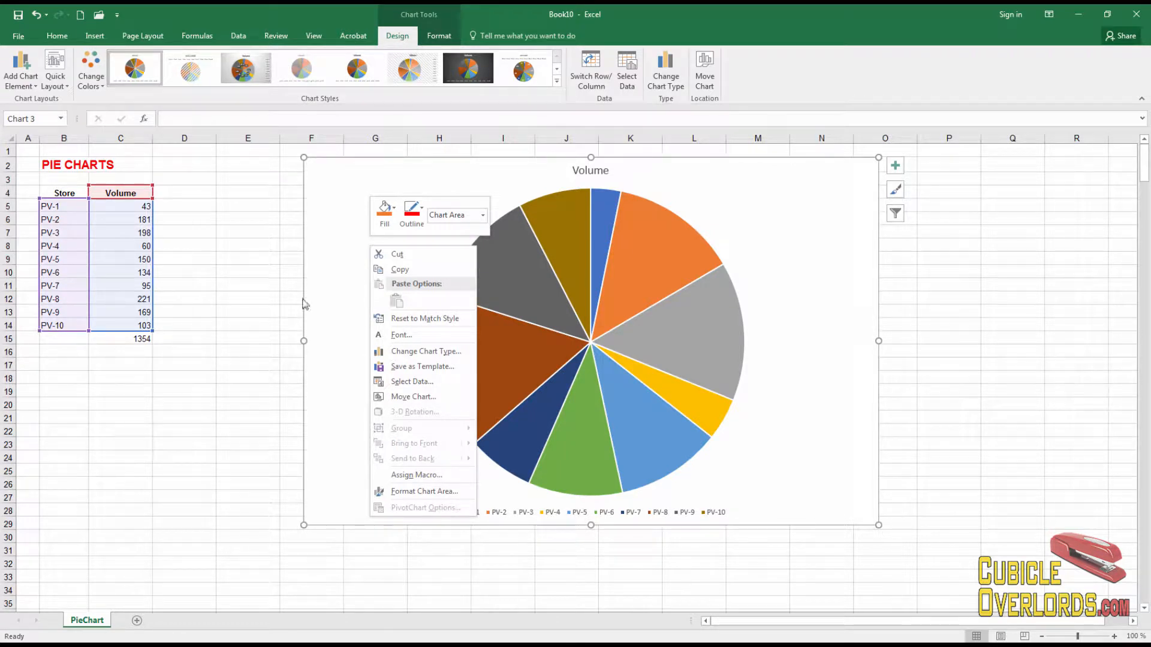
click(20, 77)
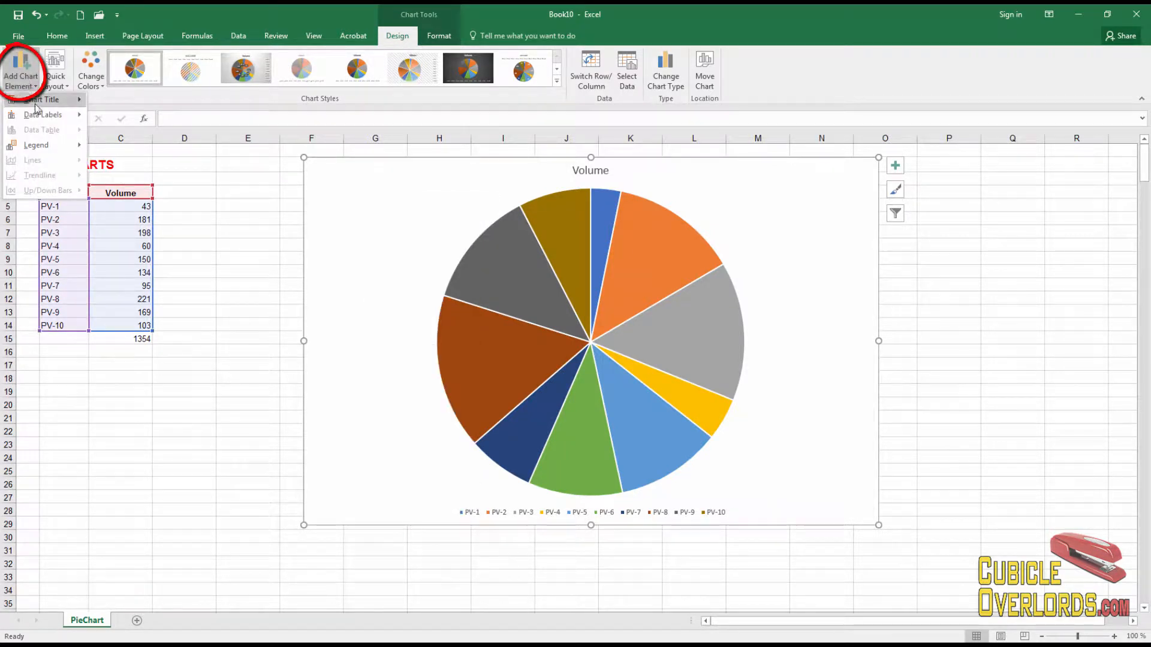
mouse_move(53, 116)
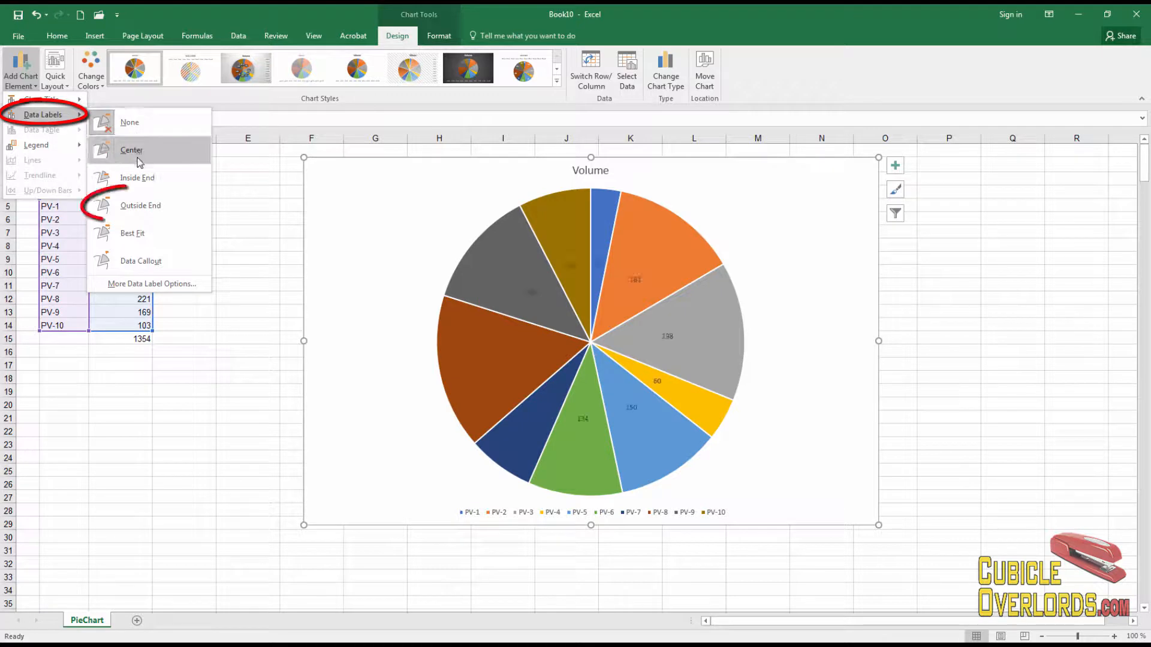
click(144, 205)
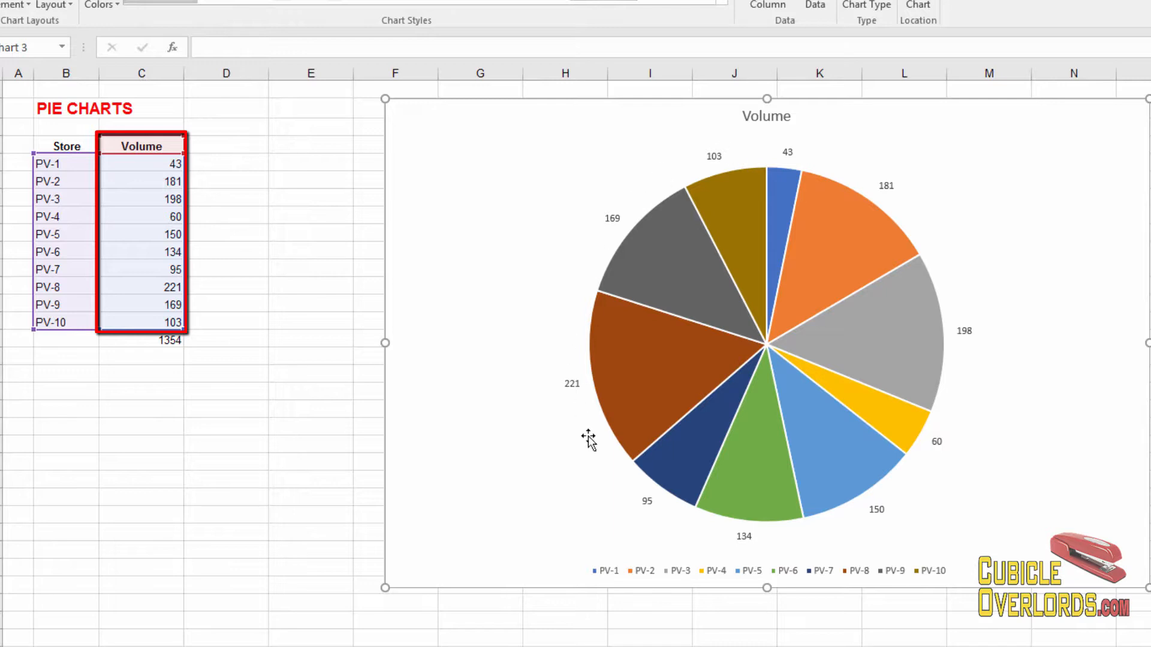
Step: Format the data labels to show Percentage instead of Value
mouse_move(717, 304)
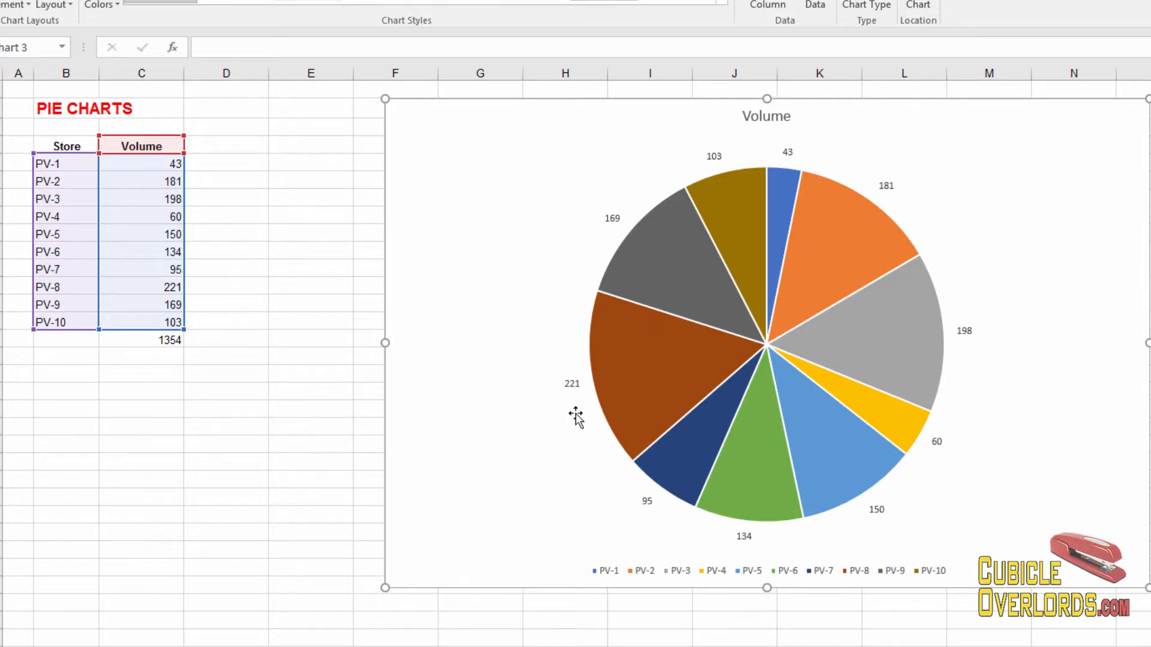
mouse_move(934, 324)
click(967, 331)
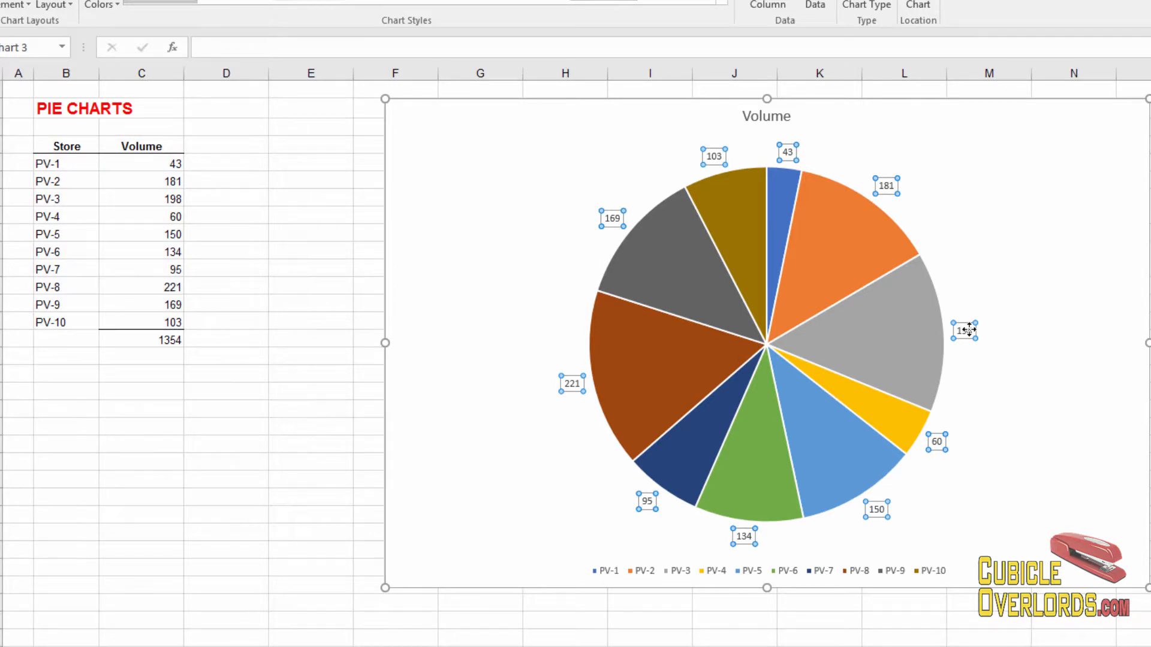
click(965, 330)
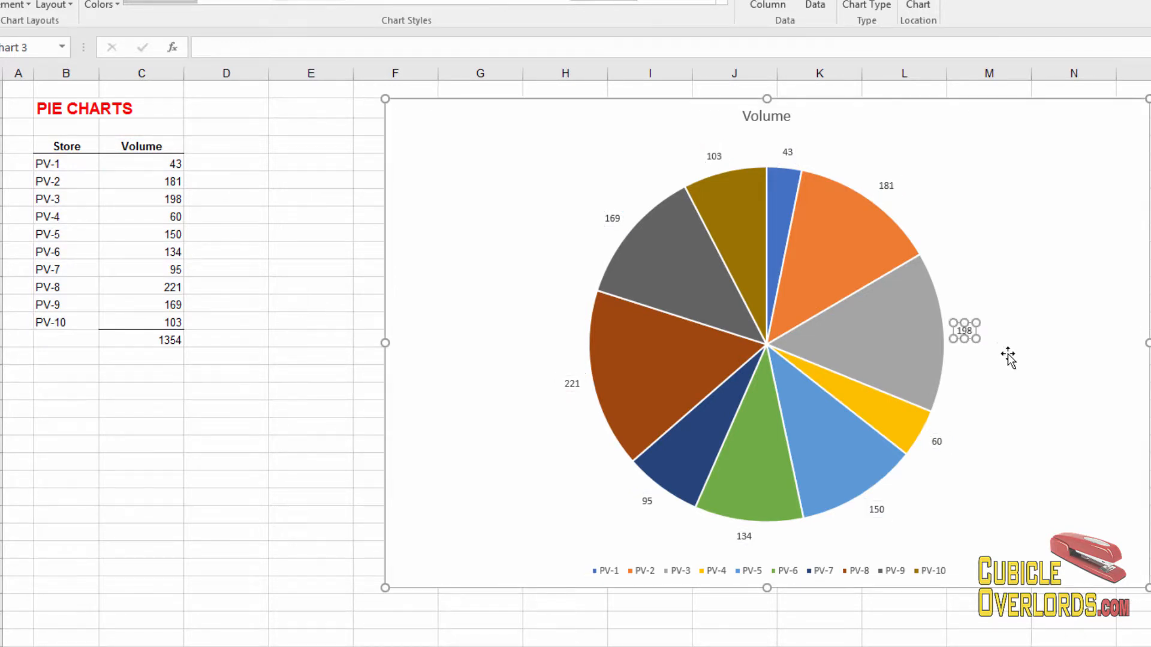
key(Escape)
click(965, 330)
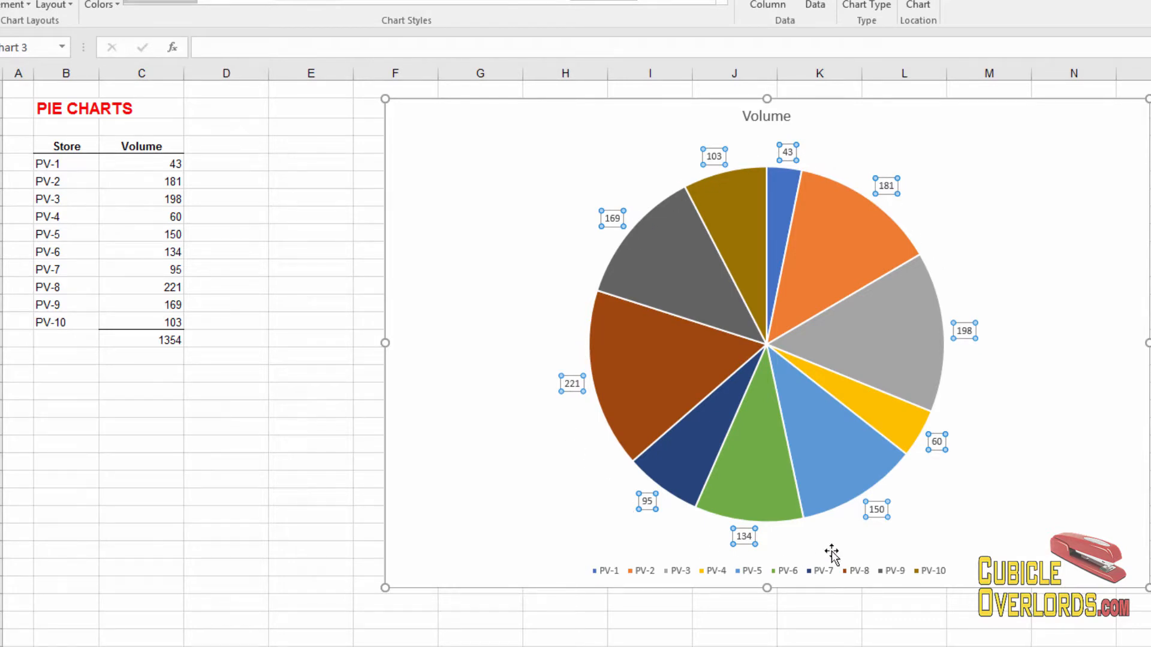
right_click(971, 330)
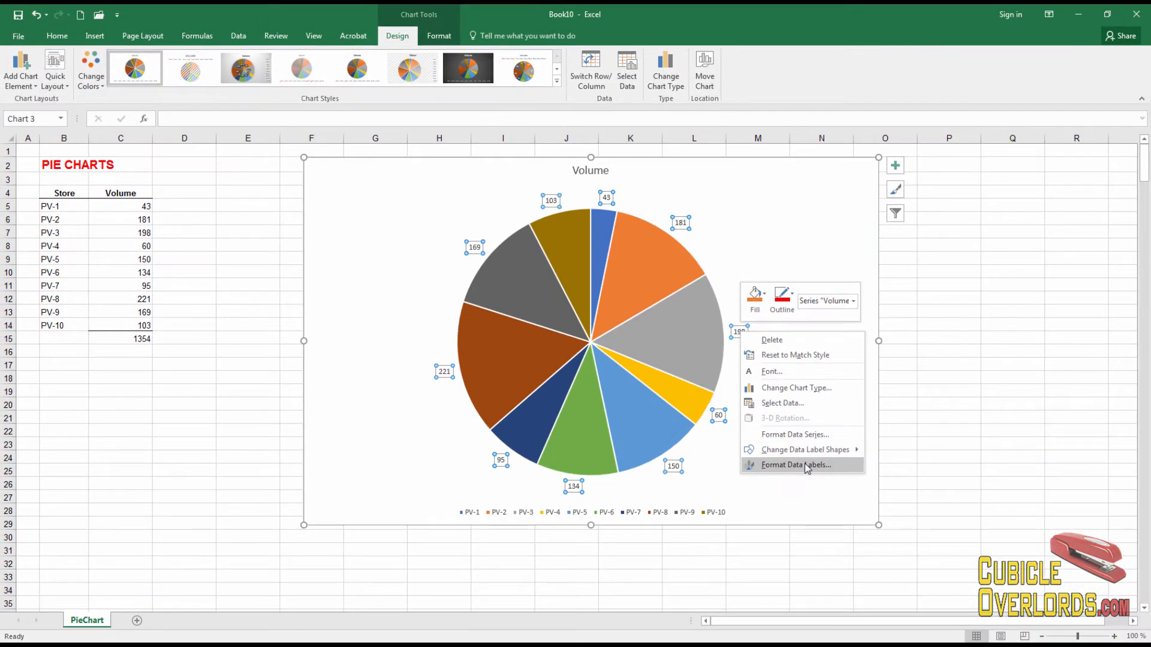
click(847, 471)
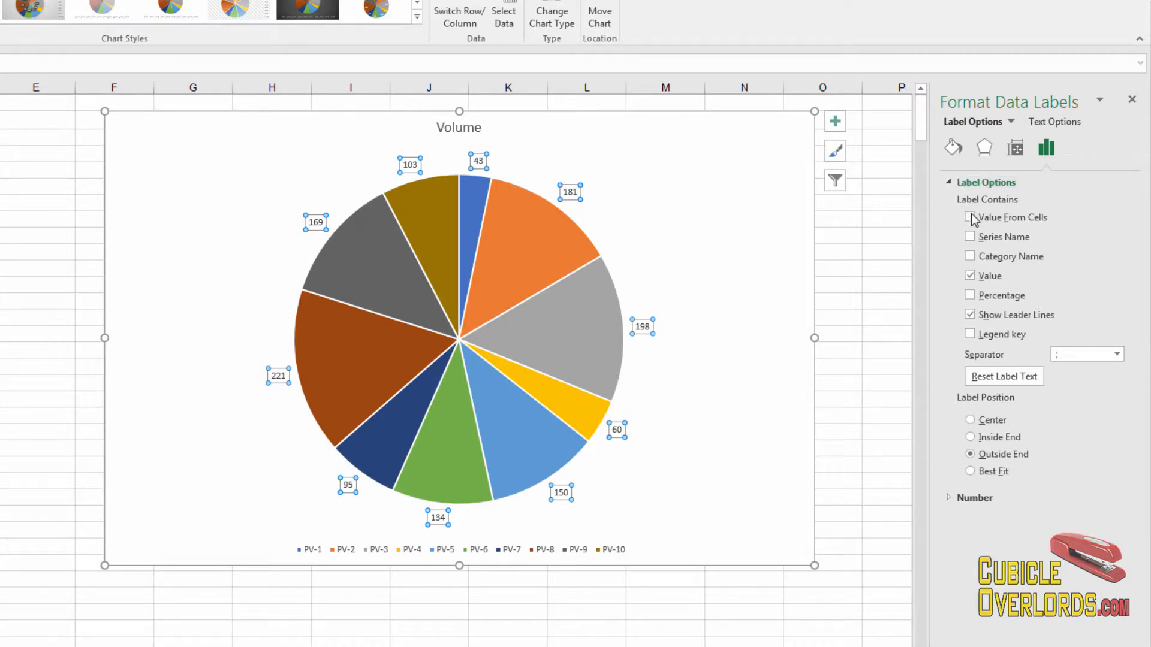
click(970, 296)
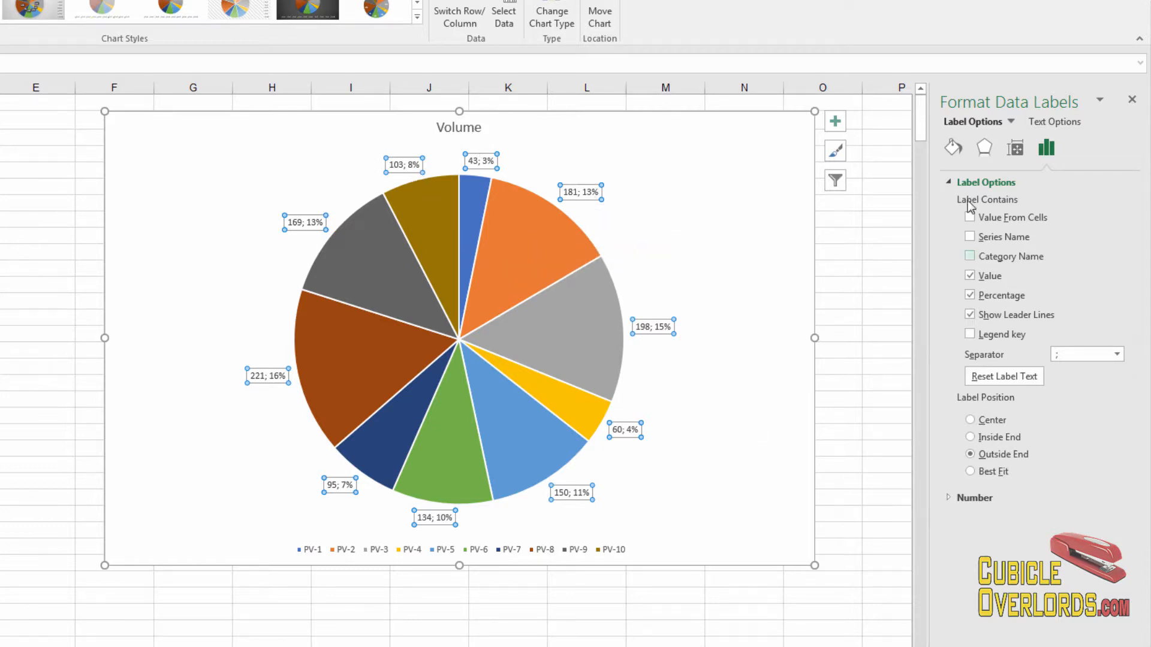
click(969, 276)
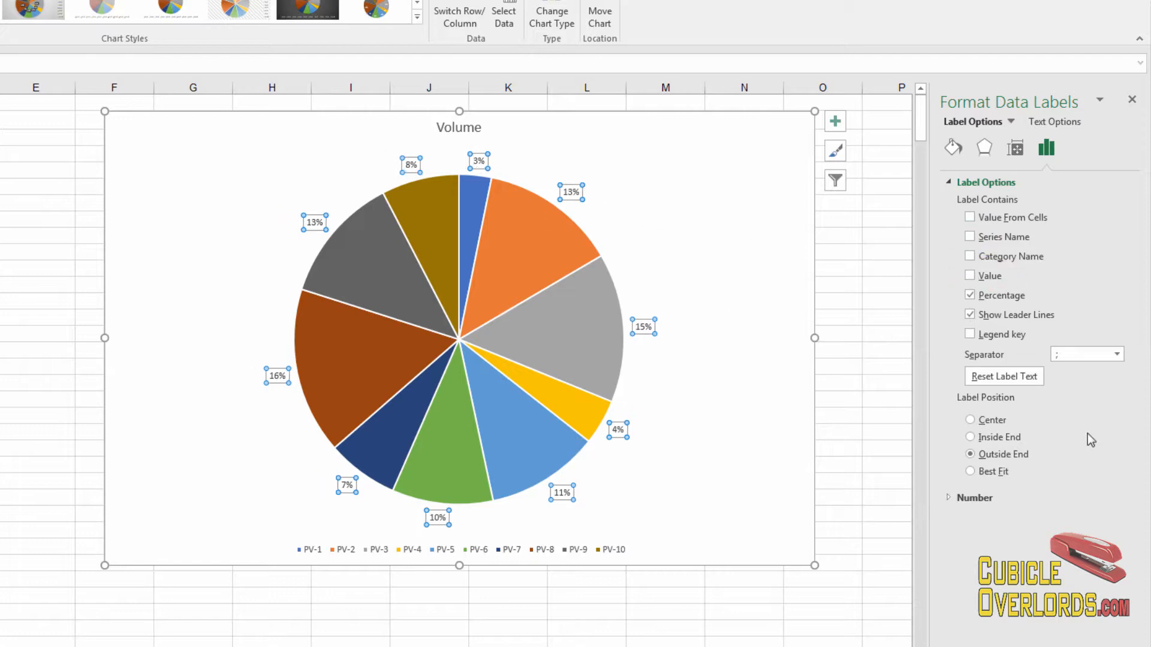
Step: Add Legend key and Category Name to the data labels, then close the Format Data Labels pane
click(970, 335)
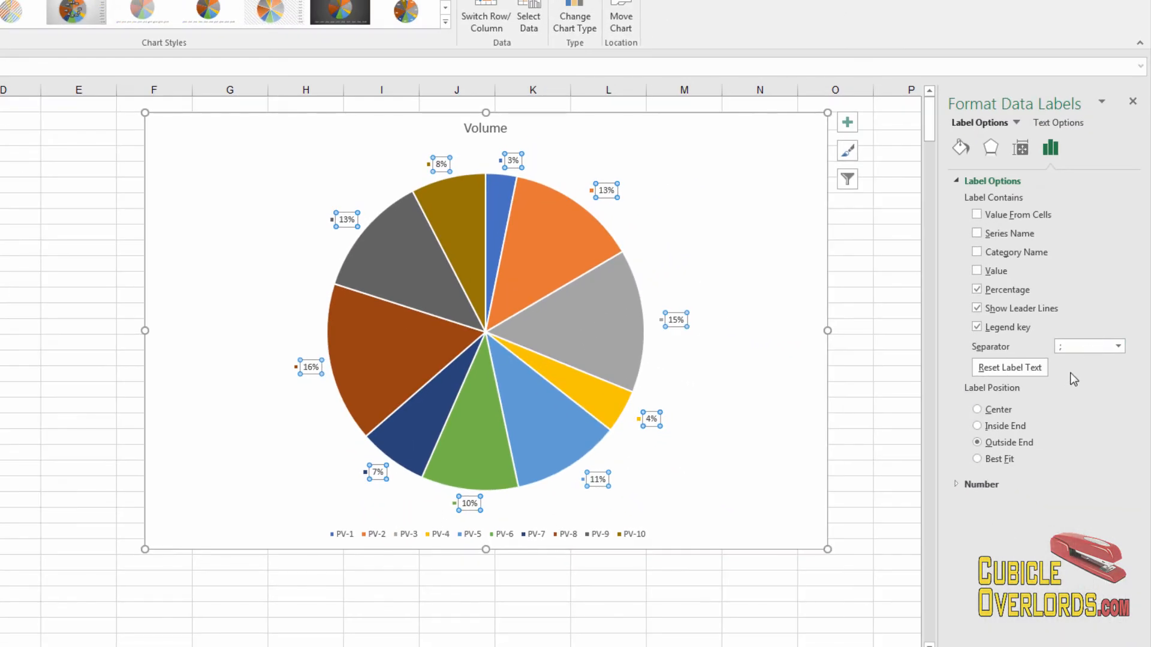
click(1081, 346)
click(977, 252)
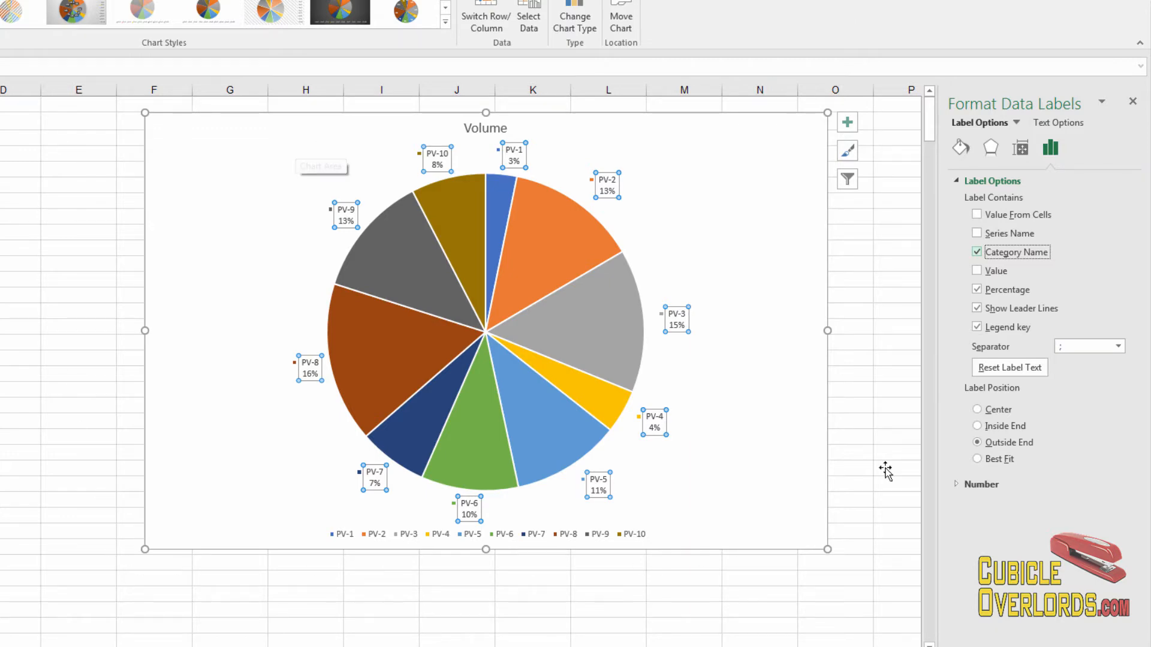
click(1135, 123)
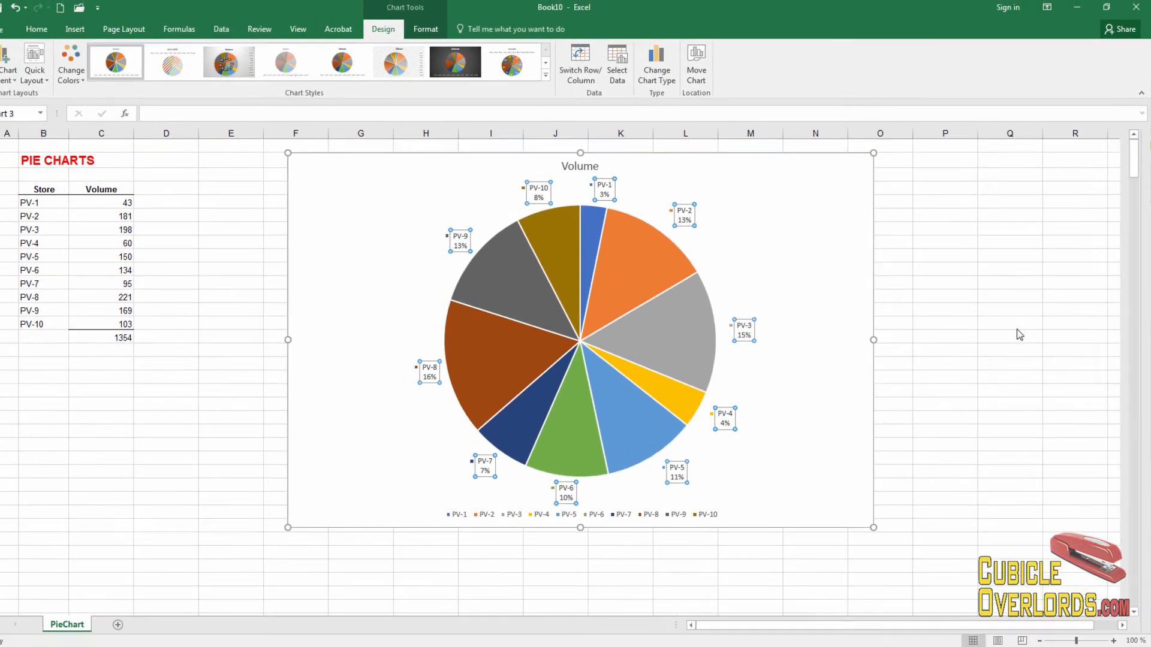
click(998, 336)
click(767, 217)
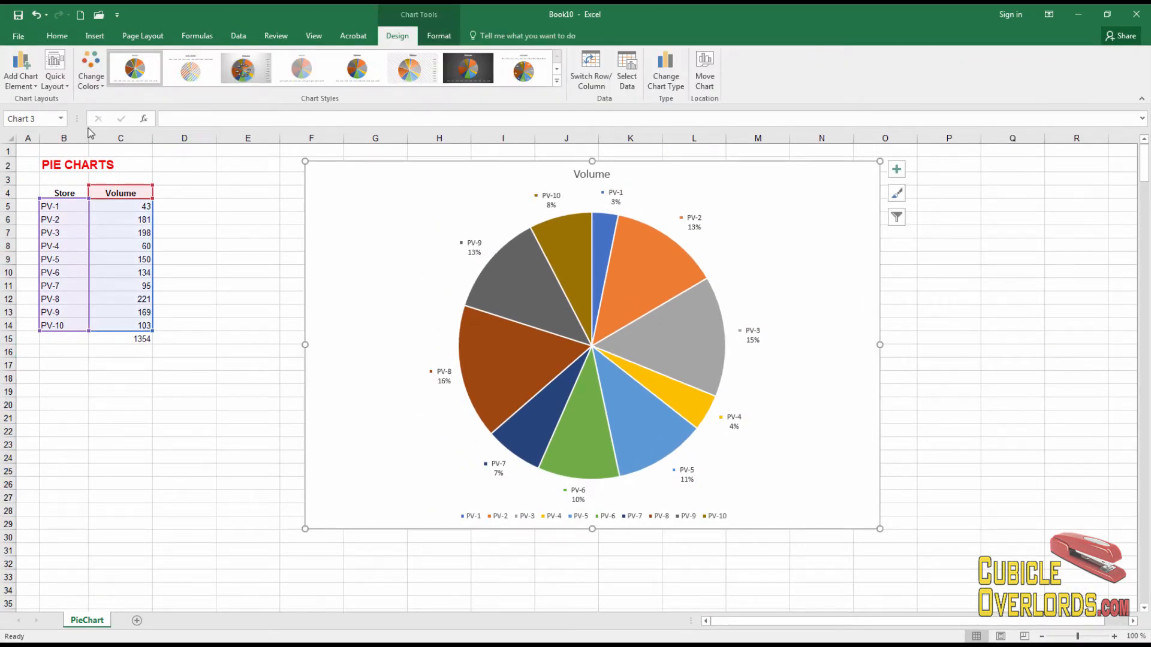
click(34, 90)
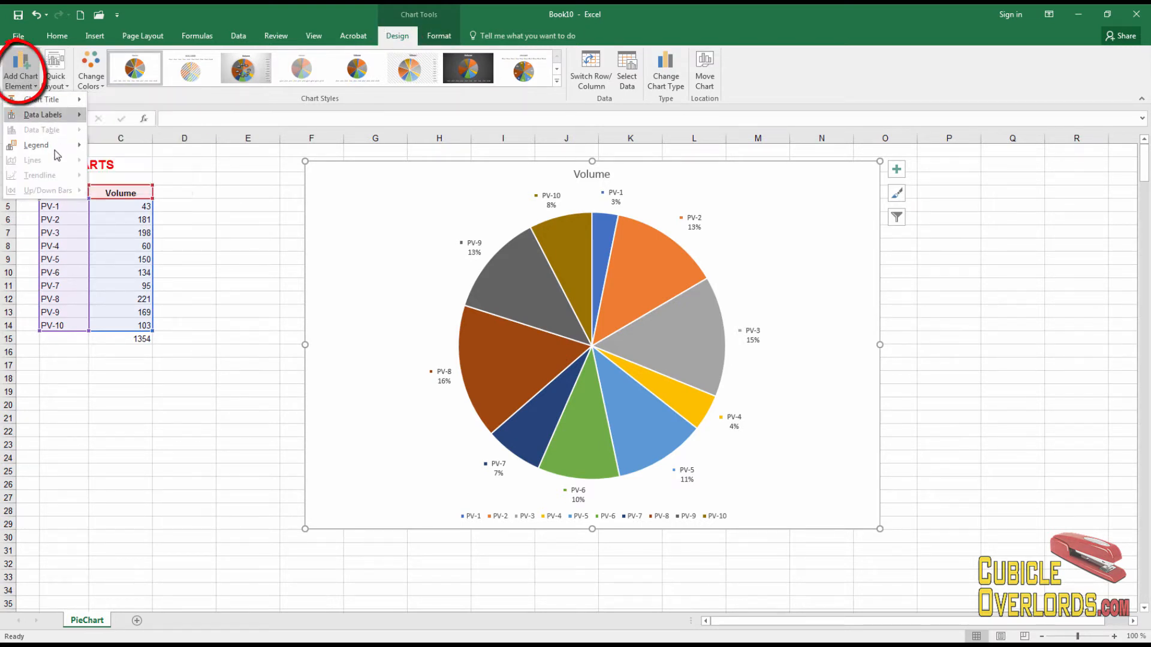
click(248, 203)
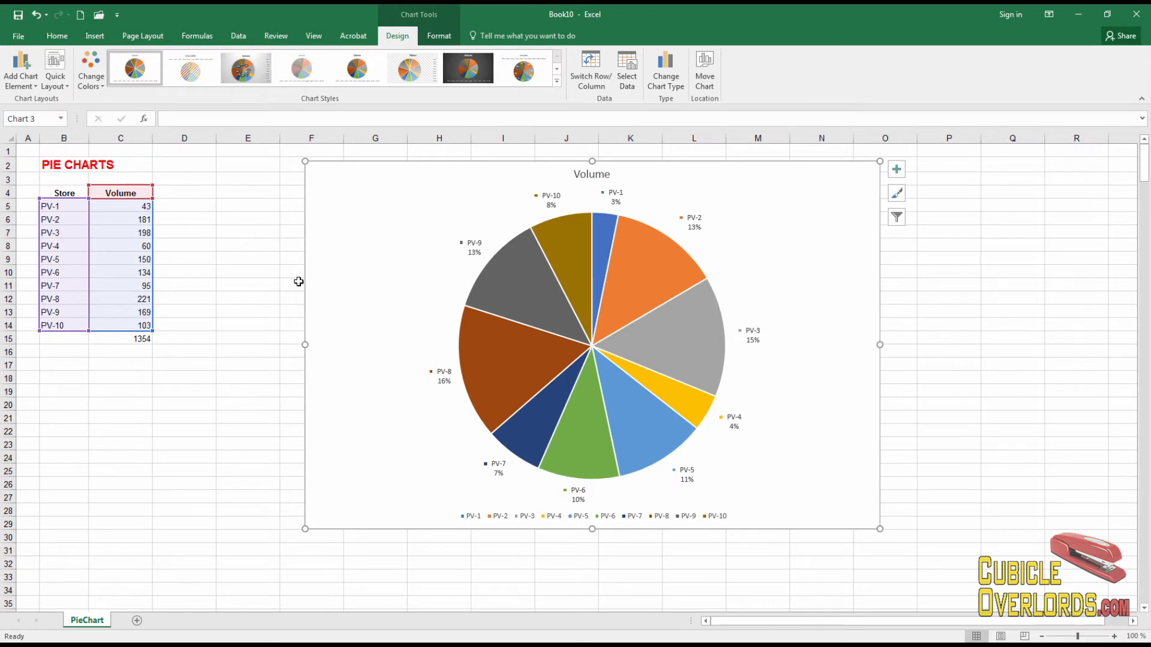
Step: Move the pie chart onto its own new chart sheet
right_click(810, 259)
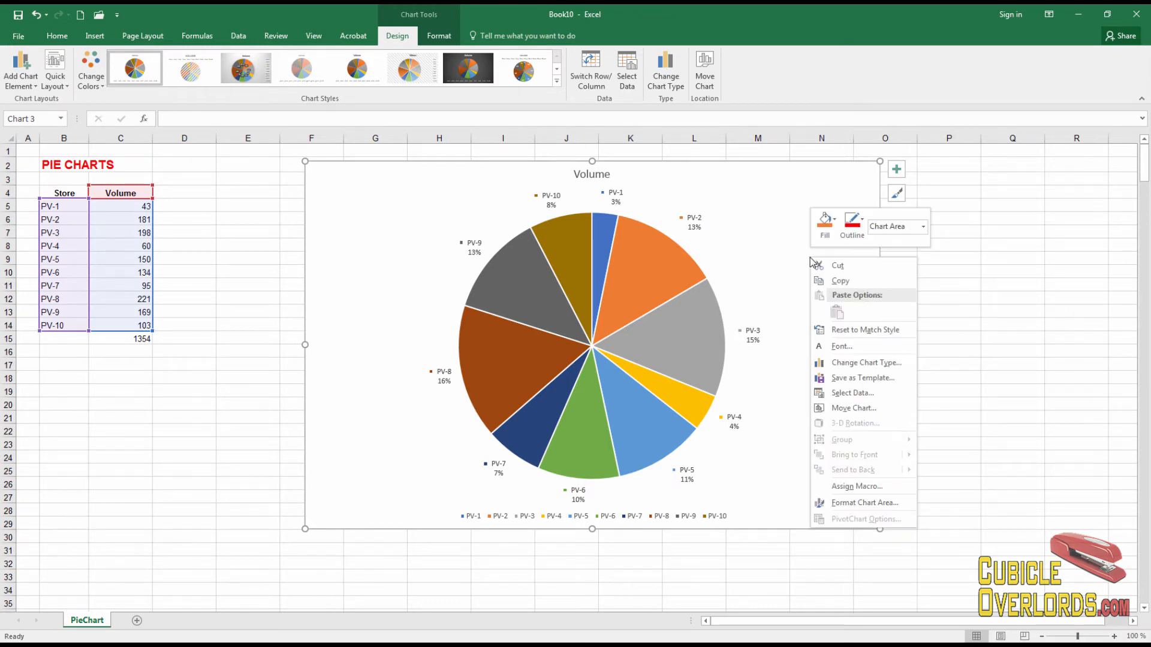
click(850, 408)
click(779, 389)
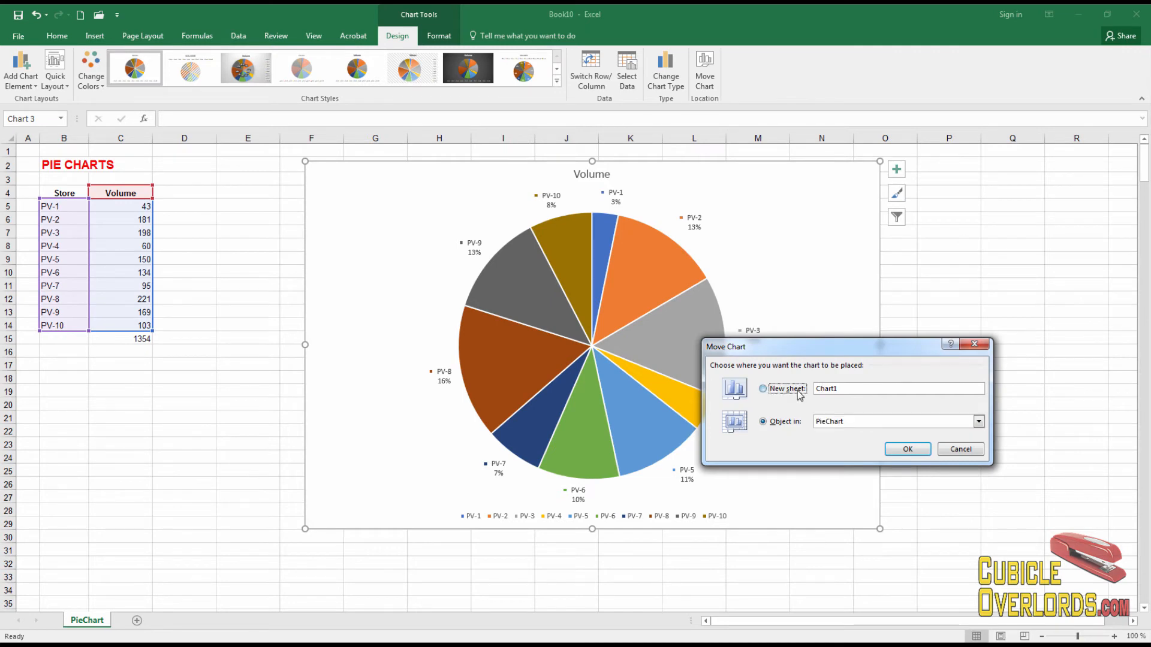
click(908, 449)
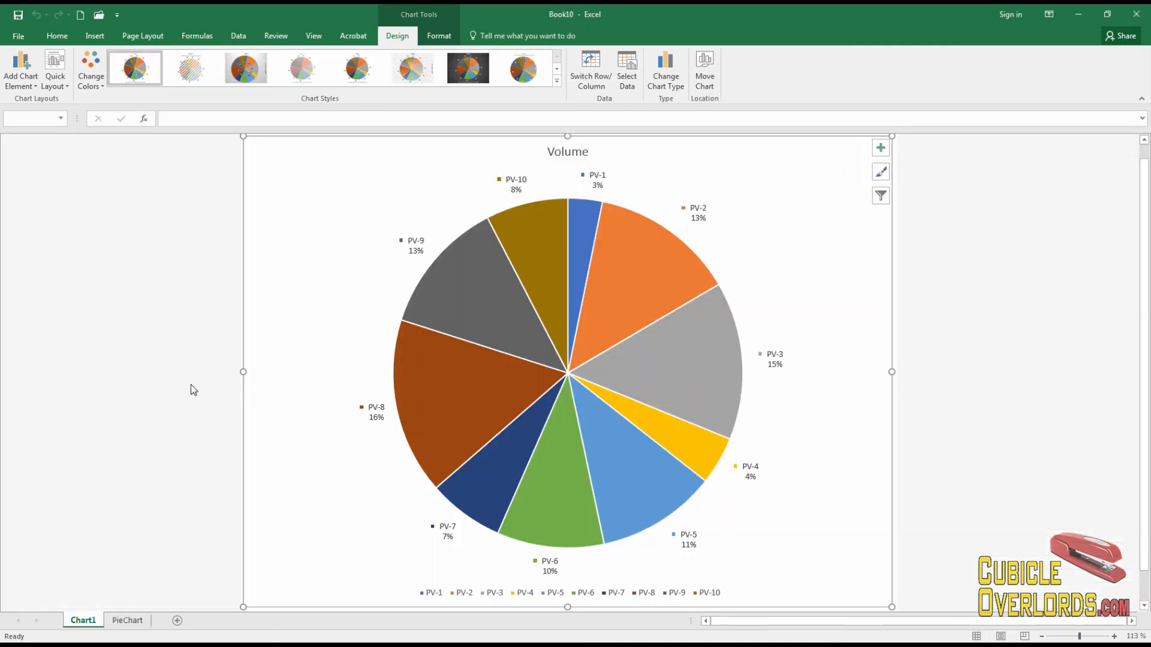
Step: Open the print preview of the chart sheet and return to the workbook
click(192, 390)
key(ctrl+p)
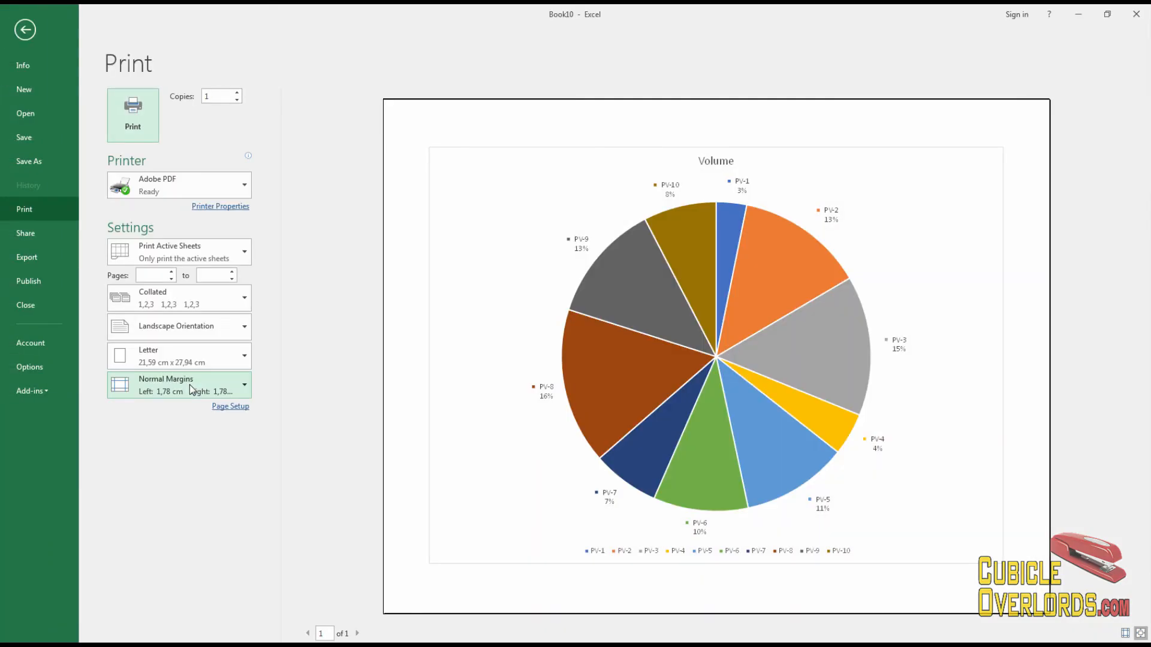
key(Escape)
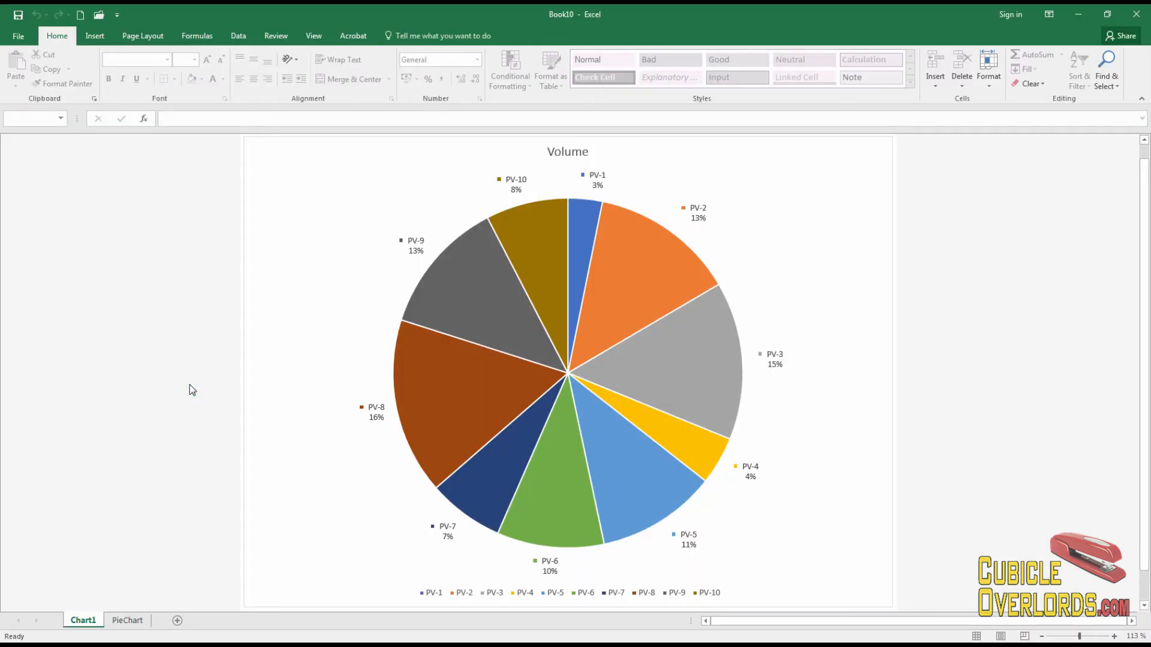
Step: Switch to the PieChart data sheet and back to the Chart1 sheet to compare them
click(127, 620)
click(185, 430)
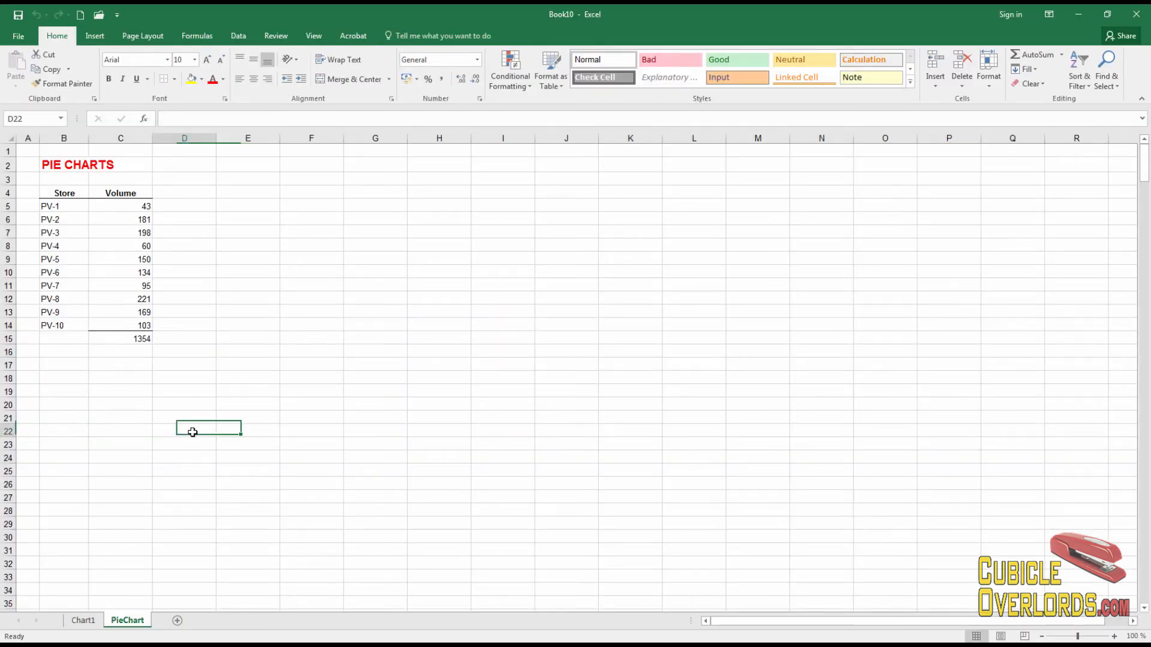
click(96, 621)
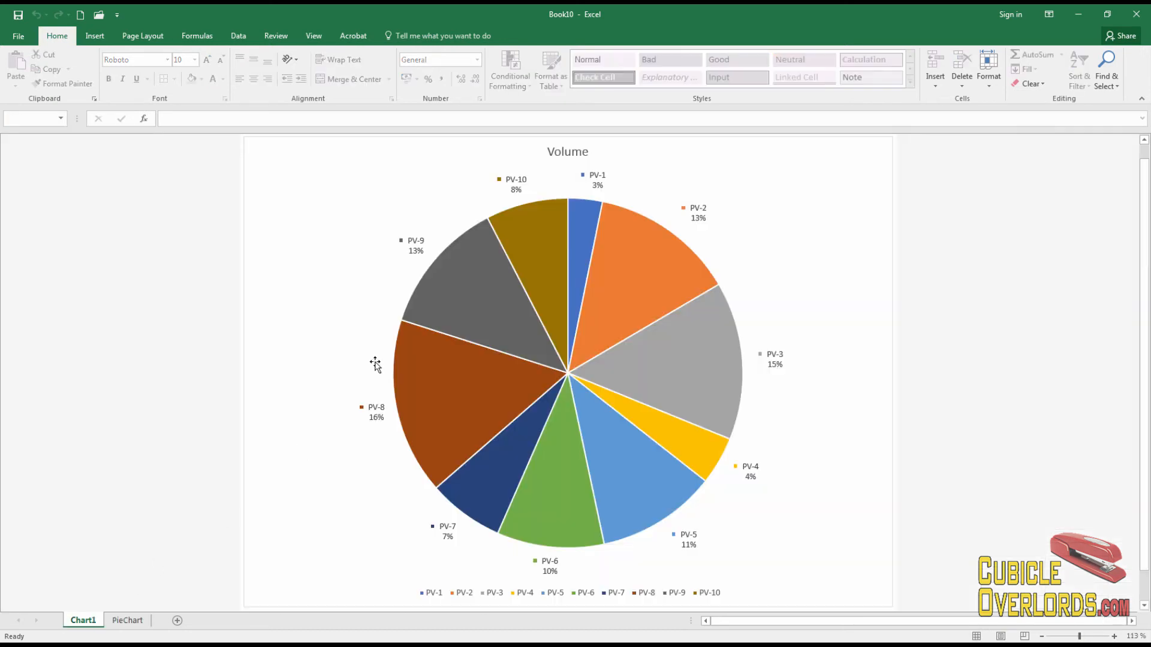